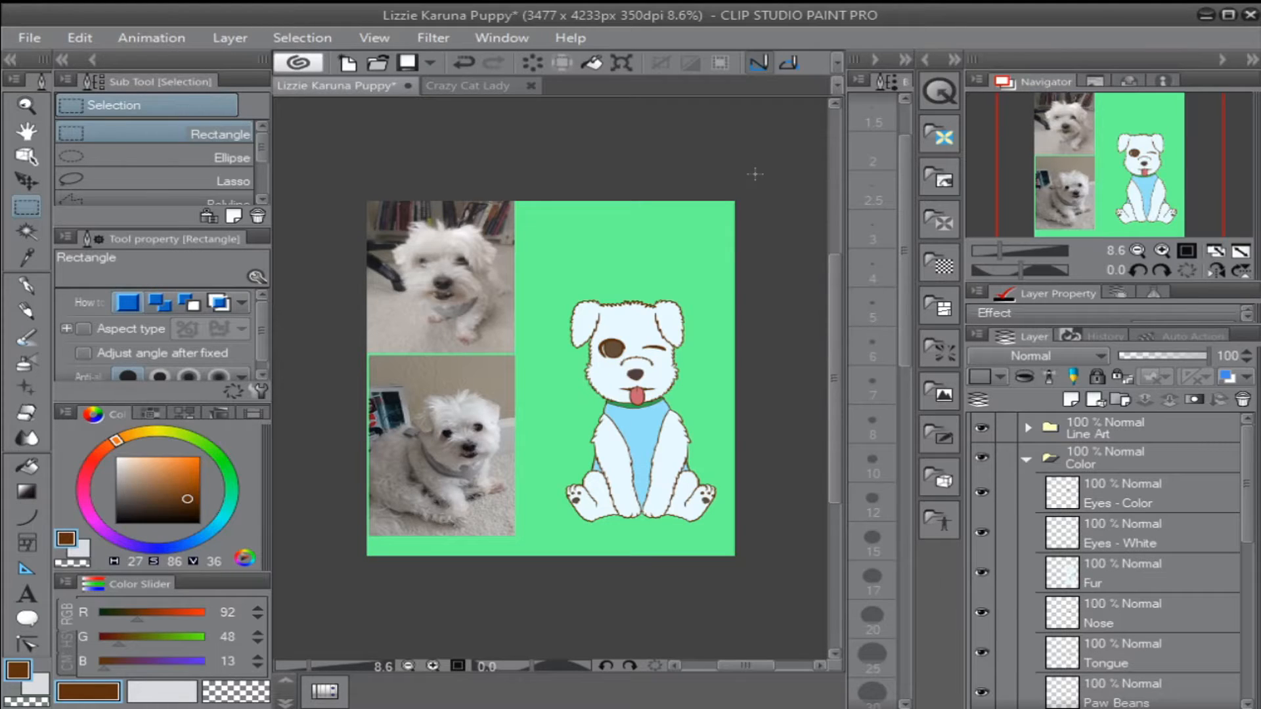
- Make the Eyes - Color layer in the Color folder the active layer
{"action": "left_click", "coordinate": [1115, 491]}
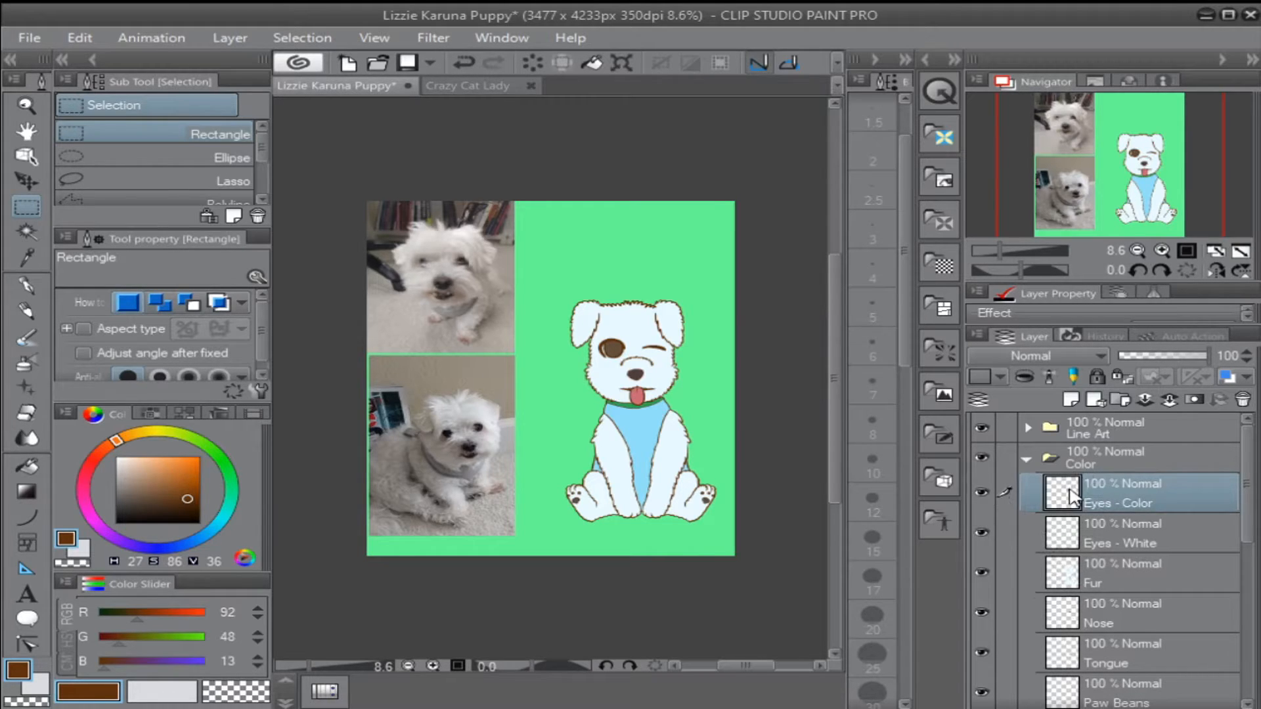
{"action": "left_click", "coordinate": [1140, 569]}
{"action": "left_click", "coordinate": [1087, 617]}
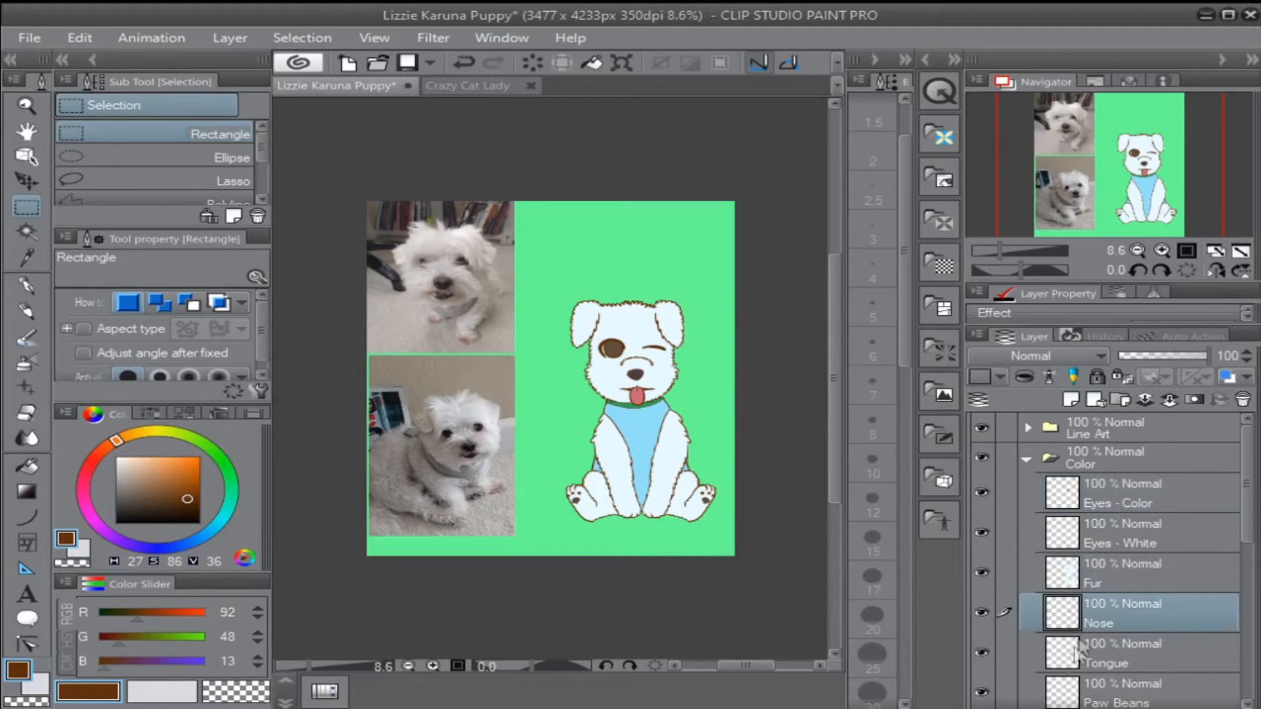
{"action": "left_click", "coordinate": [1091, 559]}
{"action": "left_click", "coordinate": [1095, 501]}
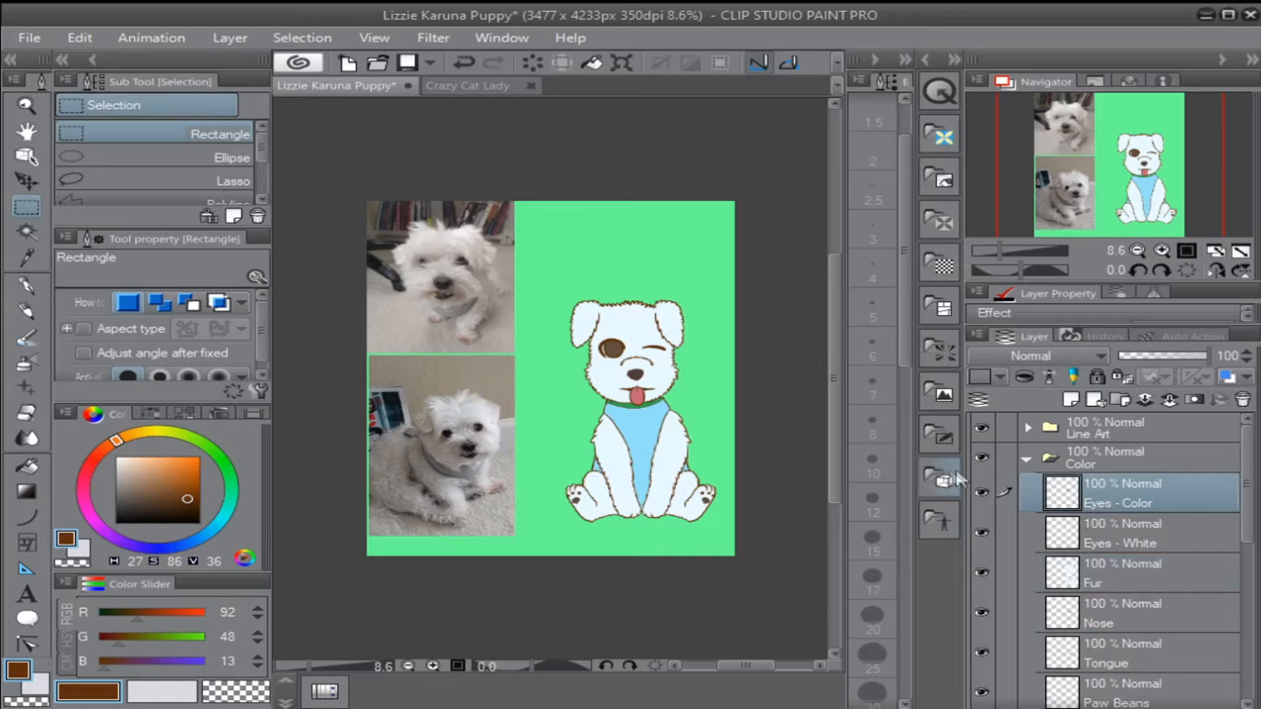
{"action": "left_click_drag", "start_coordinate": [1251, 486], "coordinate": [1254, 502]}
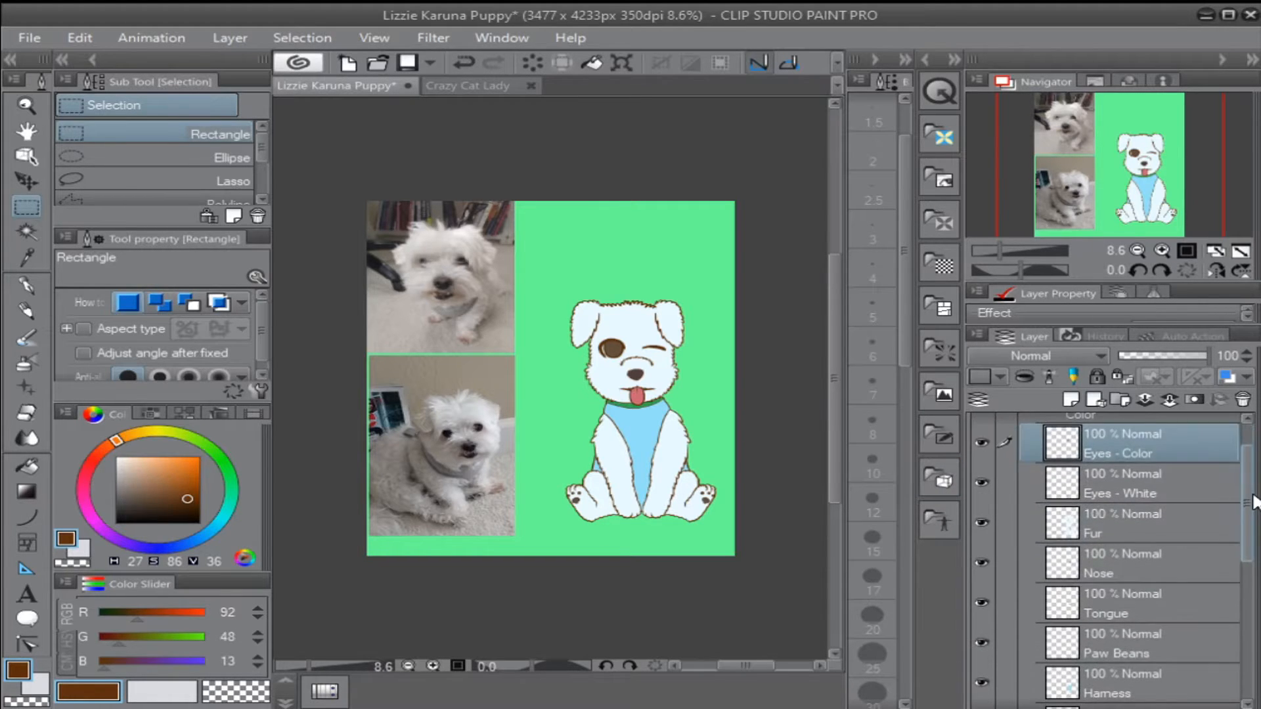
{"action": "scroll", "coordinate": [1062, 545], "scroll_direction": "down", "scroll_amount": 6}
{"action": "left_click", "coordinate": [1059, 579], "text": "shift"}
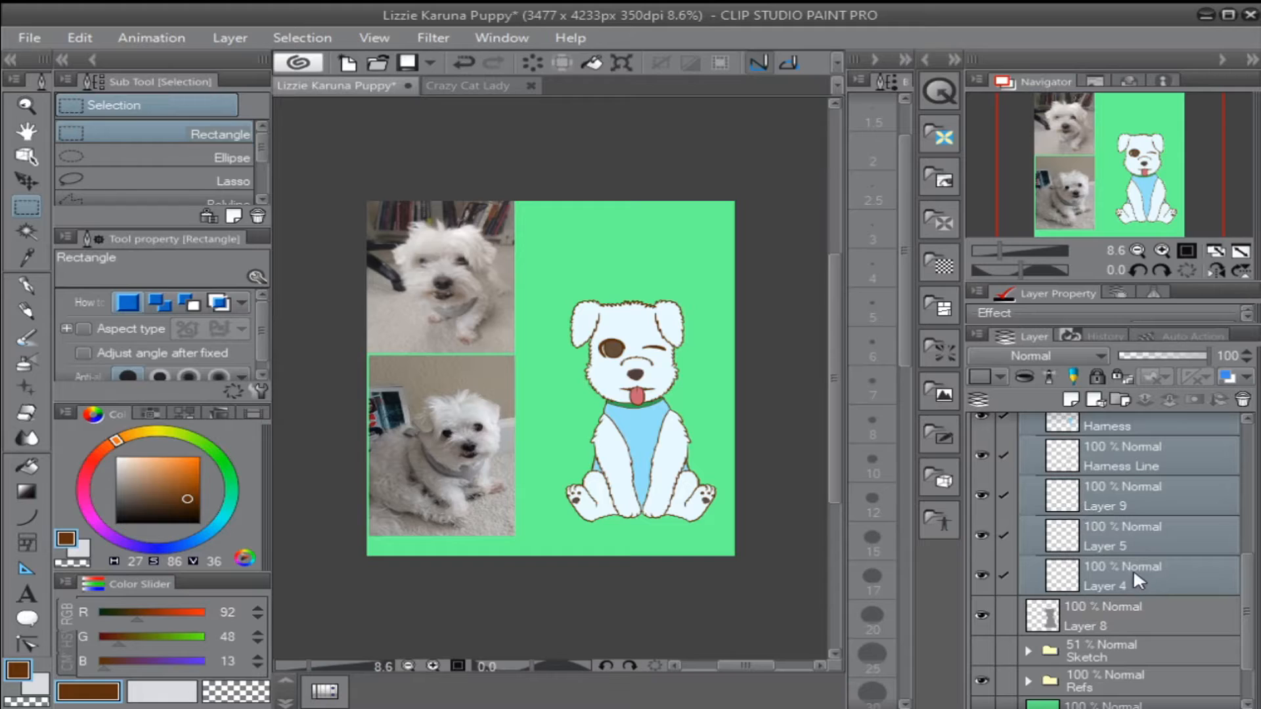
{"action": "key", "text": "ctrl+shift+e"}
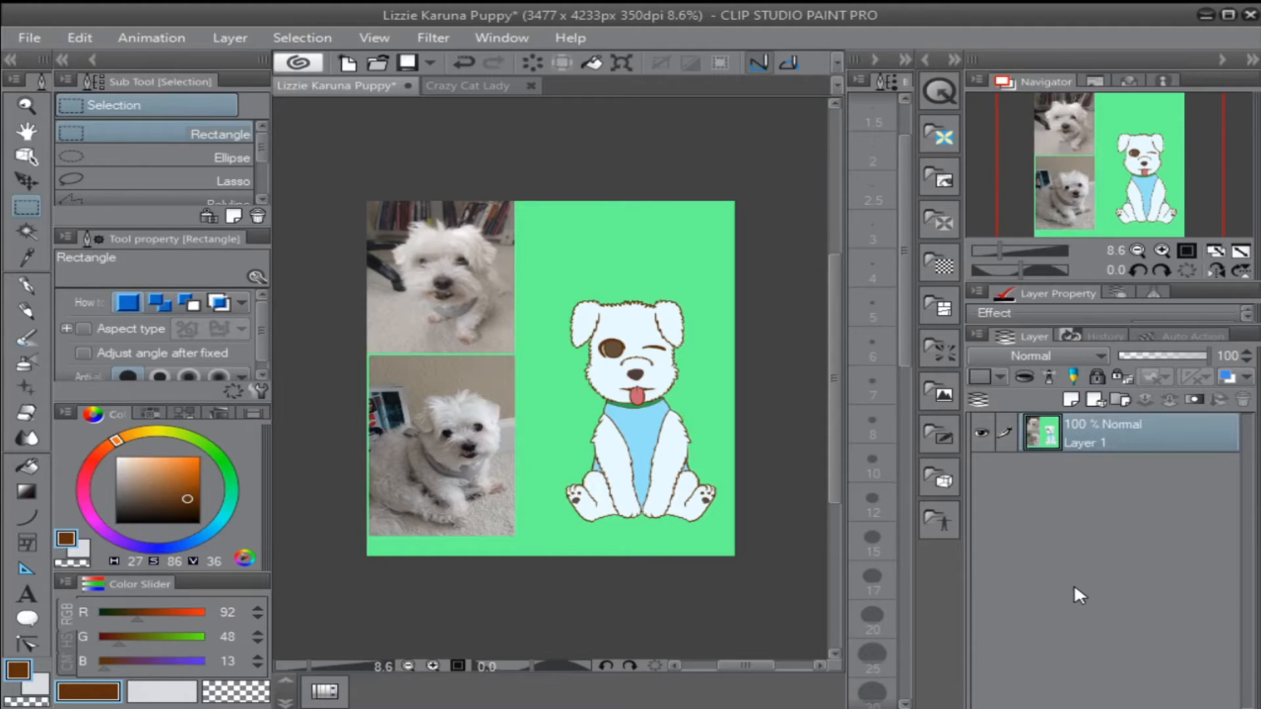
{"action": "key", "text": "ctrl+z"}
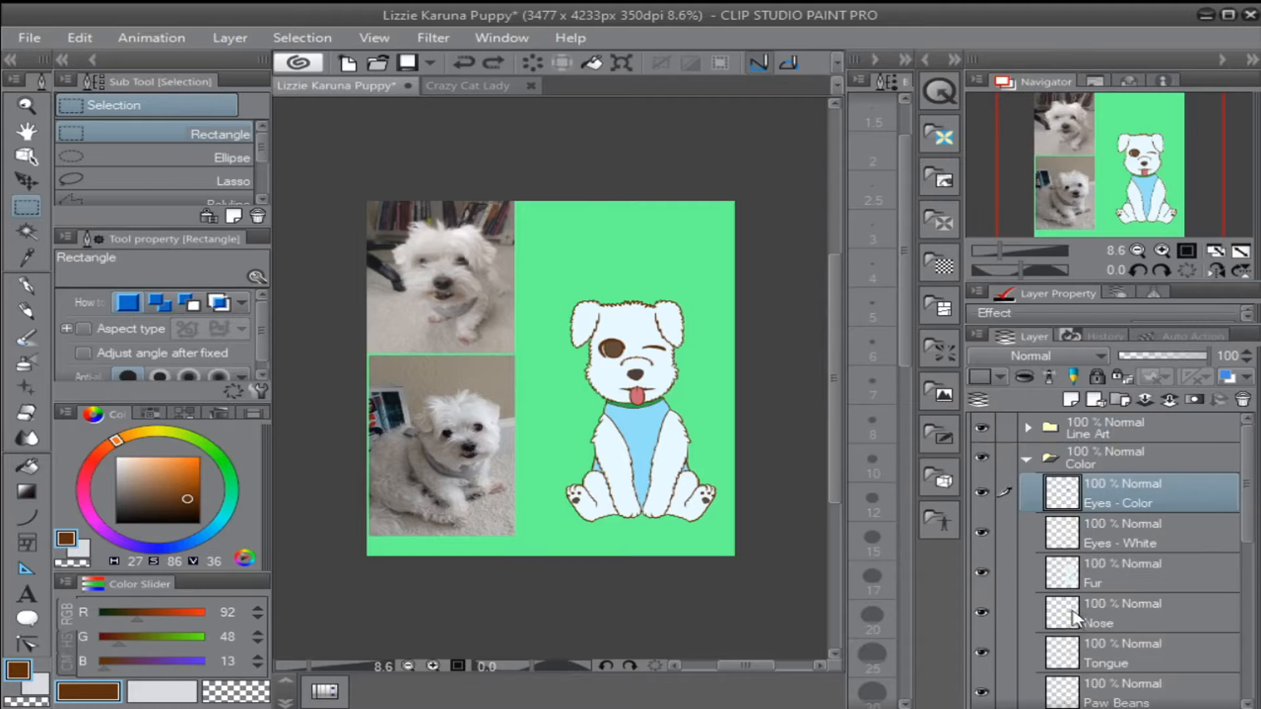
- Select all layers from Eyes - Color through Layer 4 in the Color folder and lock their transparent pixels
{"action": "left_click_drag", "start_coordinate": [1246, 506], "coordinate": [1250, 623]}
{"action": "left_click", "coordinate": [1067, 601], "text": "shift"}
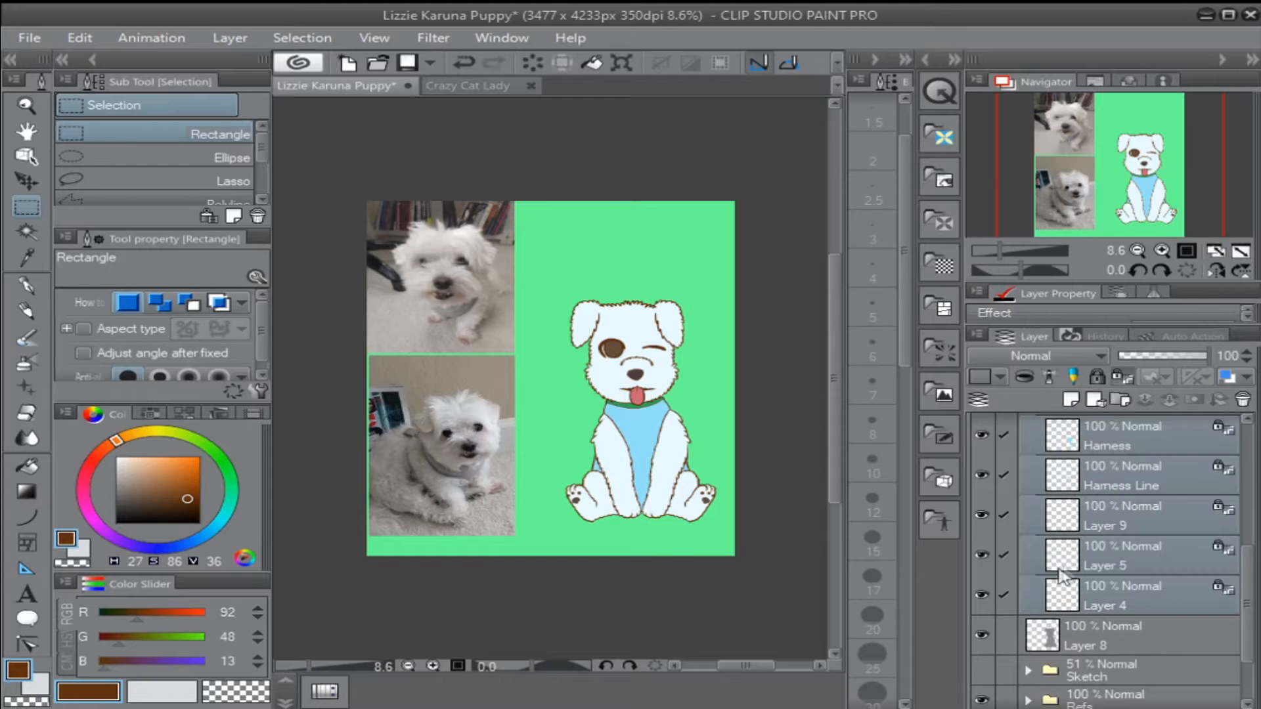
{"action": "left_click", "coordinate": [1099, 549]}
{"action": "left_click_drag", "start_coordinate": [1242, 531], "coordinate": [1240, 500]}
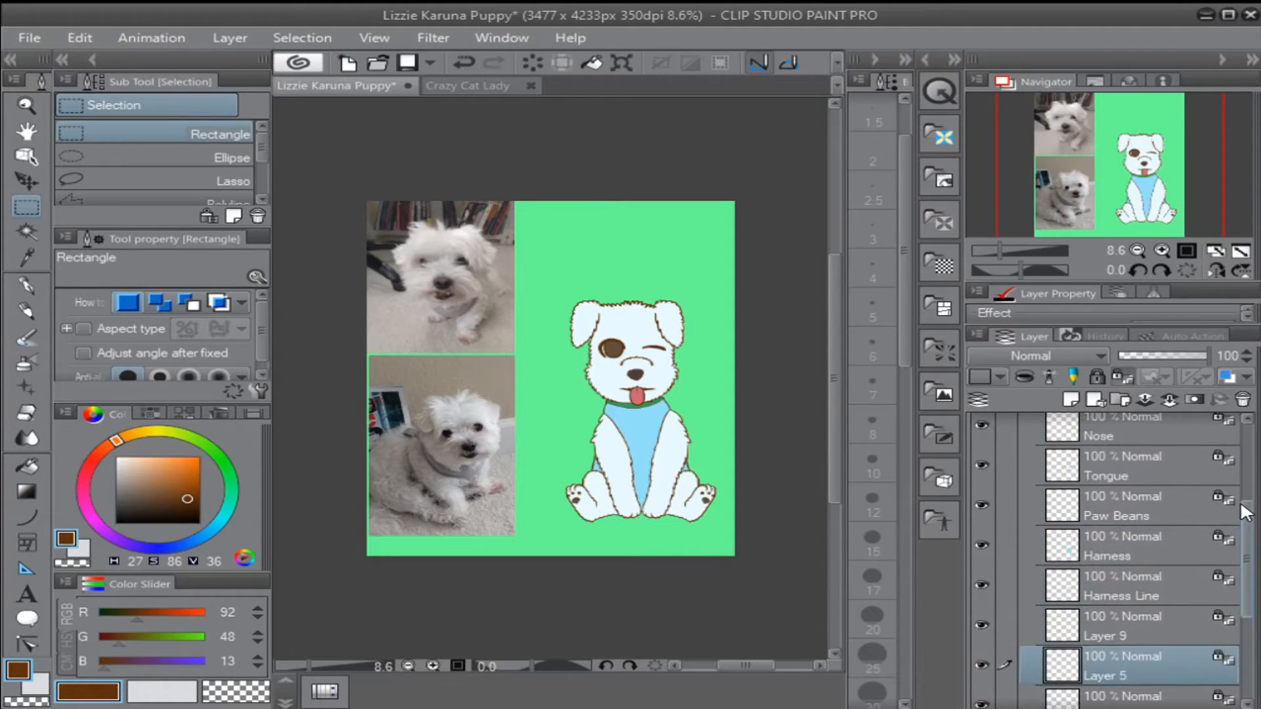
{"action": "scroll", "coordinate": [1125, 541], "scroll_direction": "up", "scroll_amount": 3}
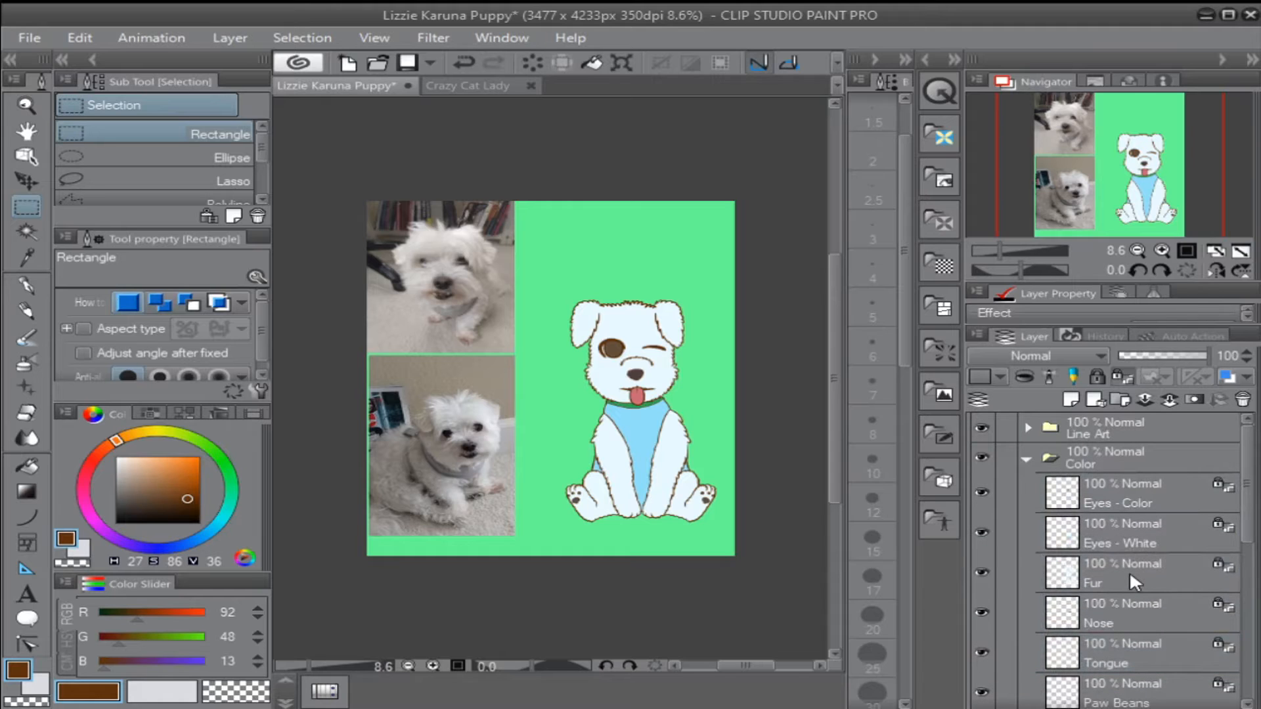
- Make the Fur layer active and switch to the G-pen for painting on the dog's body
{"action": "left_click", "coordinate": [1128, 570]}
{"action": "scroll", "coordinate": [691, 528], "scroll_direction": "up", "scroll_amount": 1}
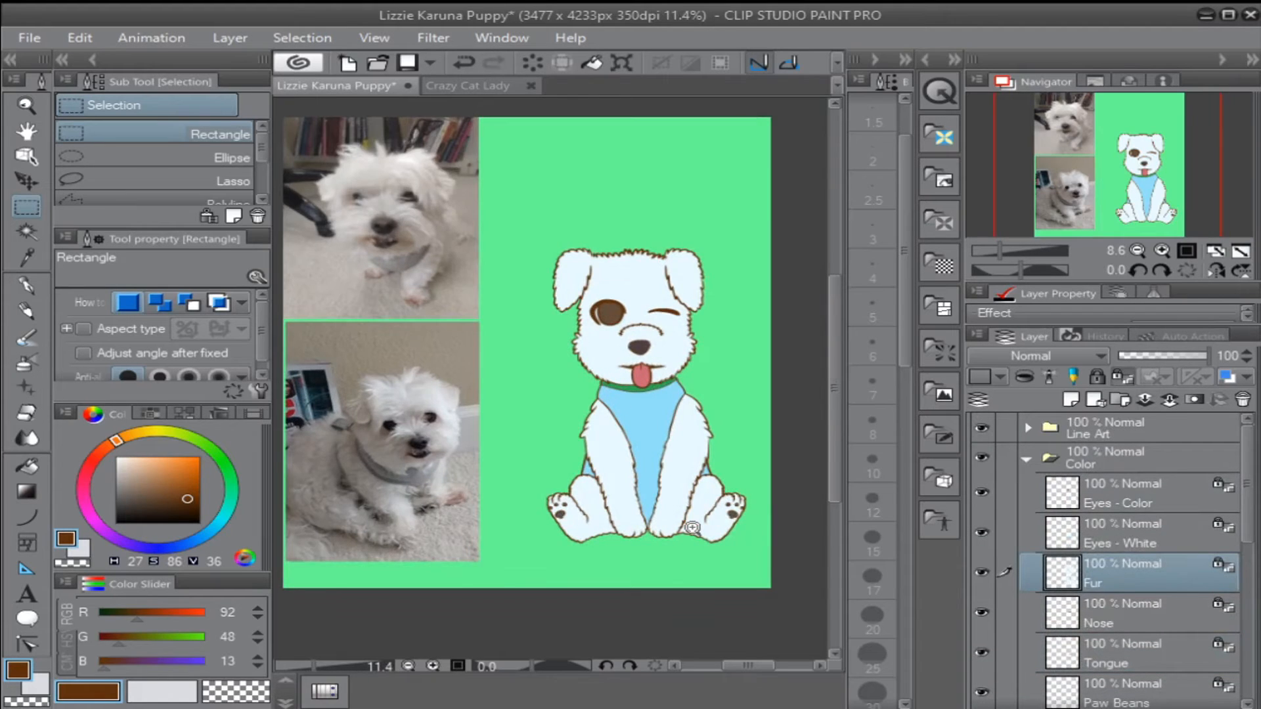
{"action": "scroll", "coordinate": [691, 528], "scroll_direction": "up", "scroll_amount": 4}
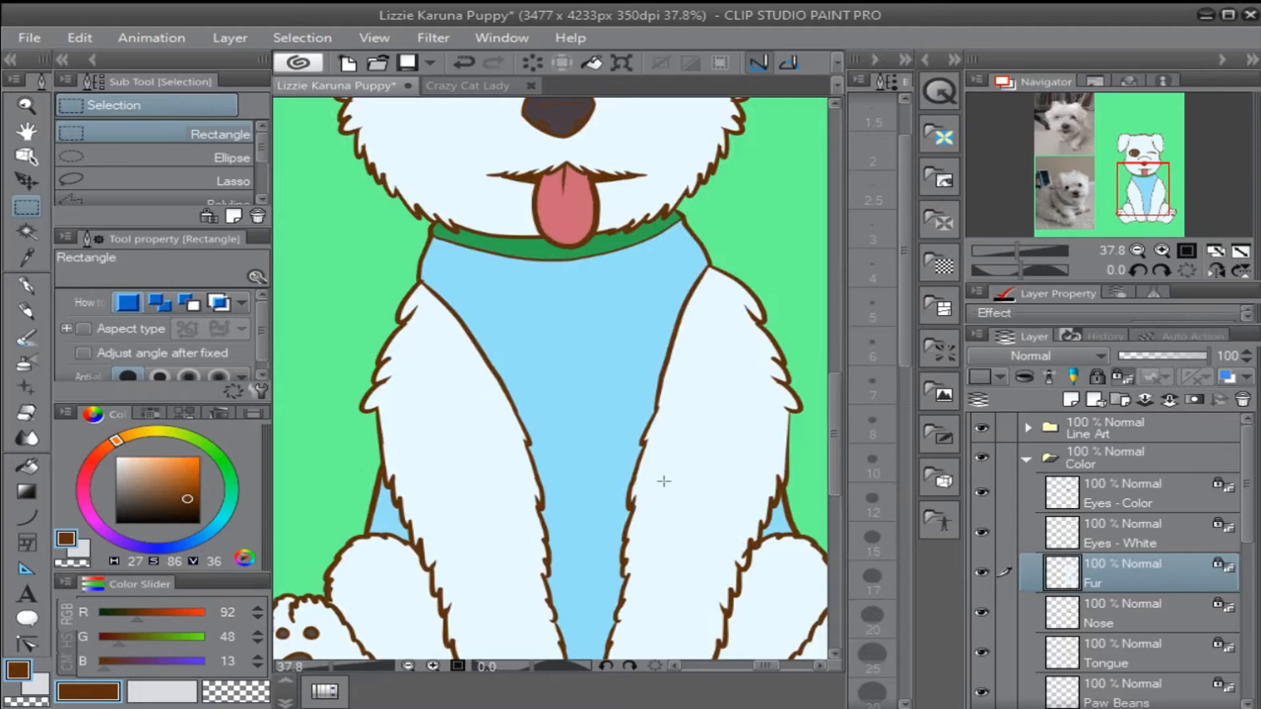
{"action": "key", "text": "p"}
- Try painting brown G-pen strokes across the dog's legs and paws on the Fur layer, and undo them
{"action": "mouse_move", "coordinate": [663, 481]}
{"action": "left_mouse_down"}
{"action": "mouse_move", "coordinate": [713, 446]}
{"action": "mouse_move", "coordinate": [680, 456]}
{"action": "mouse_move", "coordinate": [683, 418]}
{"action": "left_mouse_up"}
{"action": "mouse_move", "coordinate": [611, 572]}
{"action": "left_mouse_down"}
{"action": "mouse_move", "coordinate": [571, 580]}
{"action": "mouse_move", "coordinate": [577, 592]}
{"action": "mouse_move", "coordinate": [580, 562]}
{"action": "mouse_move", "coordinate": [592, 578]}
{"action": "mouse_move", "coordinate": [666, 594]}
{"action": "mouse_move", "coordinate": [759, 573]}
{"action": "mouse_move", "coordinate": [770, 411]}
{"action": "mouse_move", "coordinate": [680, 495]}
{"action": "mouse_move", "coordinate": [748, 293]}
{"action": "mouse_move", "coordinate": [745, 191]}
{"action": "mouse_move", "coordinate": [696, 156]}
{"action": "mouse_move", "coordinate": [742, 141]}
{"action": "left_mouse_up"}
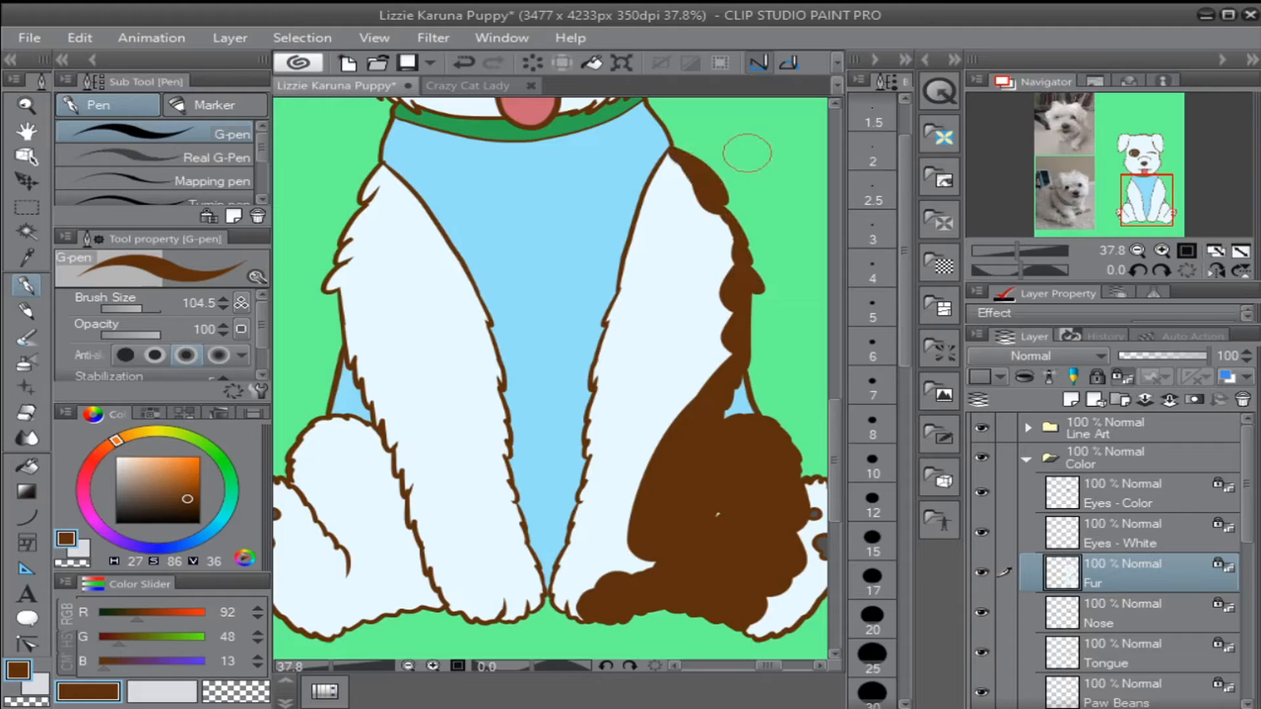
{"action": "mouse_move", "coordinate": [761, 197]}
{"action": "left_mouse_down"}
{"action": "mouse_move", "coordinate": [701, 176]}
{"action": "mouse_move", "coordinate": [743, 225]}
{"action": "mouse_move", "coordinate": [662, 506]}
{"action": "mouse_move", "coordinate": [589, 580]}
{"action": "mouse_move", "coordinate": [476, 605]}
{"action": "mouse_move", "coordinate": [519, 610]}
{"action": "left_mouse_up"}
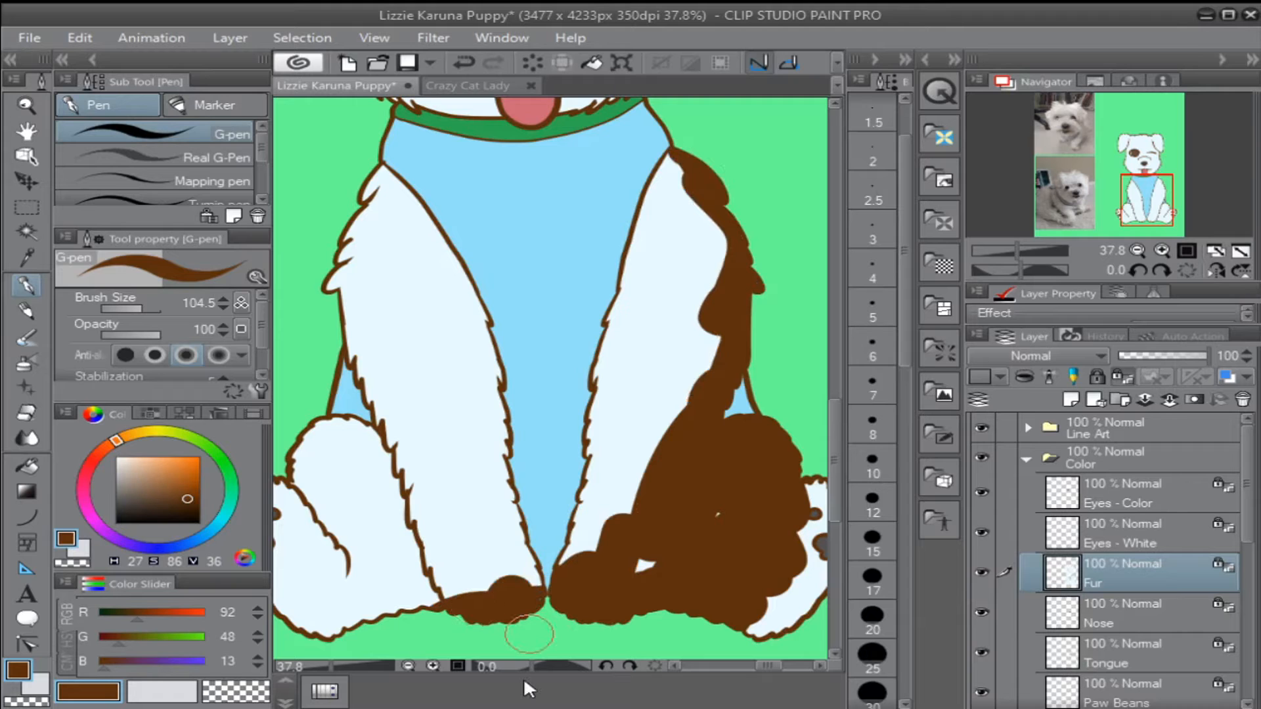
{"action": "key", "text": "ctrl+z"}
- Sample the fur color and shift it to a light blue shadow tone of H 200, S 29, V 95
{"action": "left_click_drag", "start_coordinate": [502, 522], "coordinate": [594, 530]}
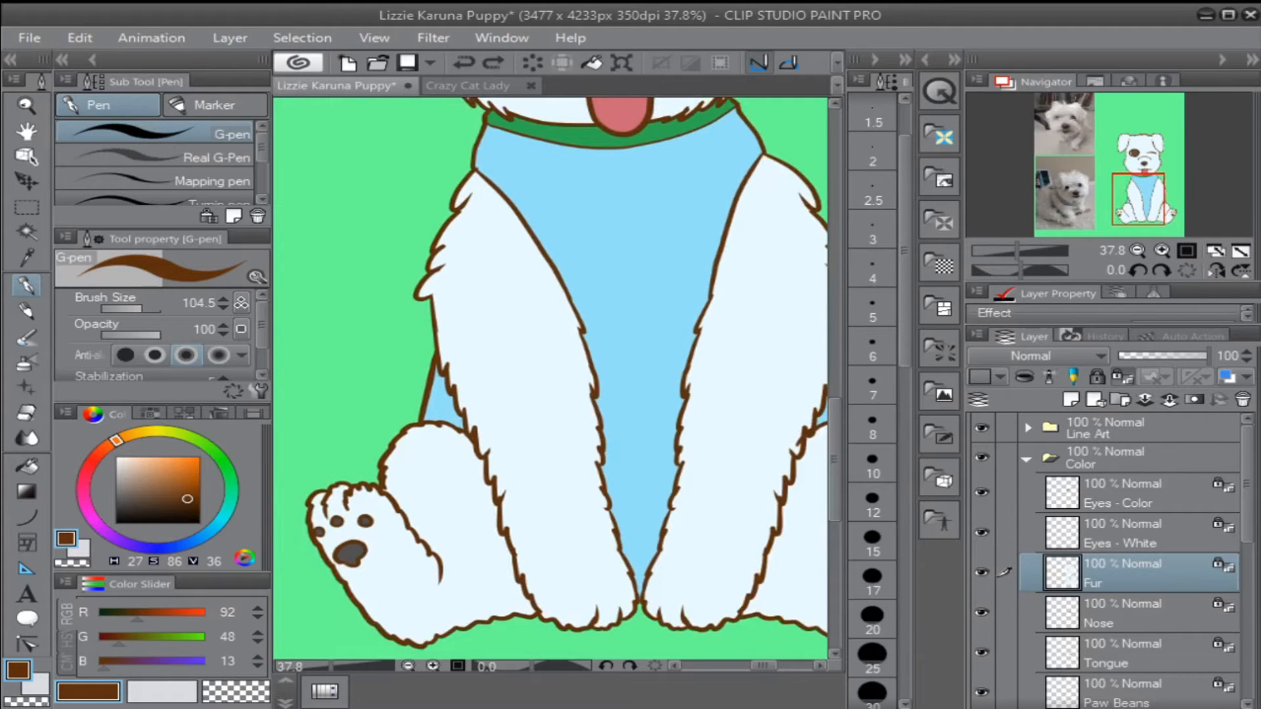
{"action": "left_click_drag", "start_coordinate": [704, 547], "coordinate": [644, 547]}
{"action": "left_click_drag", "start_coordinate": [731, 491], "coordinate": [726, 577]}
{"action": "left_click_drag", "start_coordinate": [628, 531], "coordinate": [626, 374]}
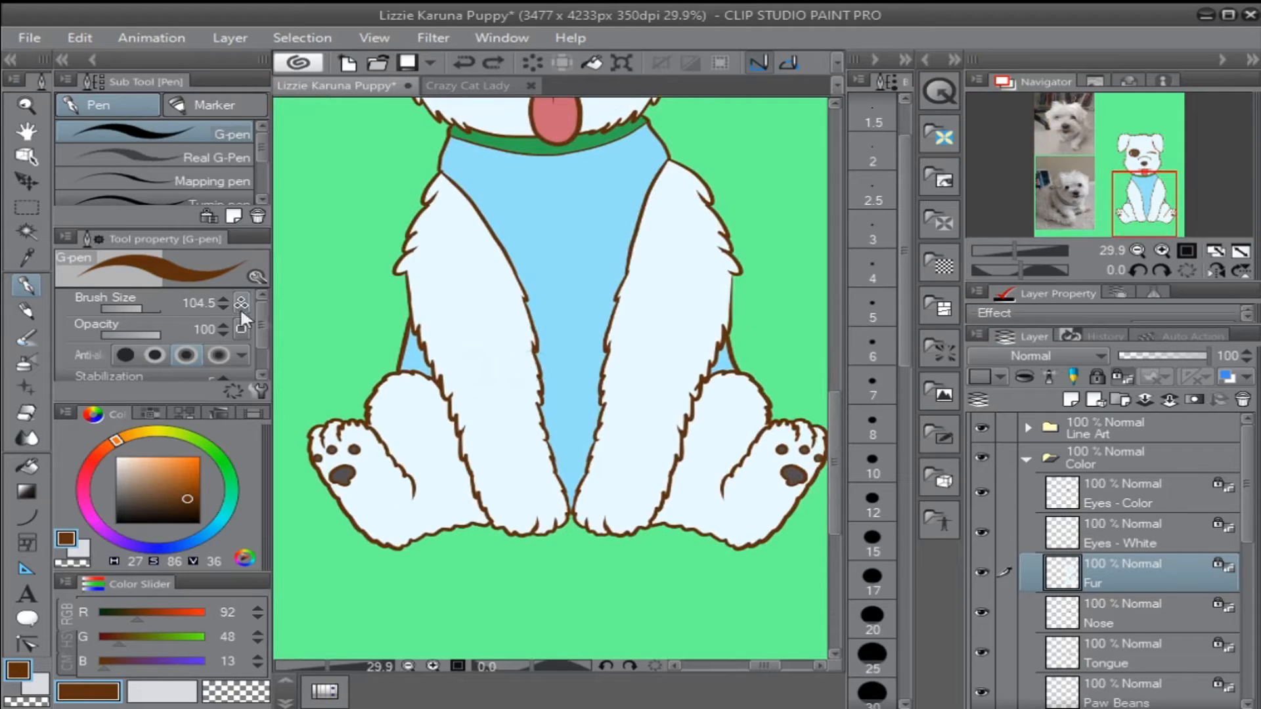
{"action": "left_click", "coordinate": [496, 430], "text": "alt"}
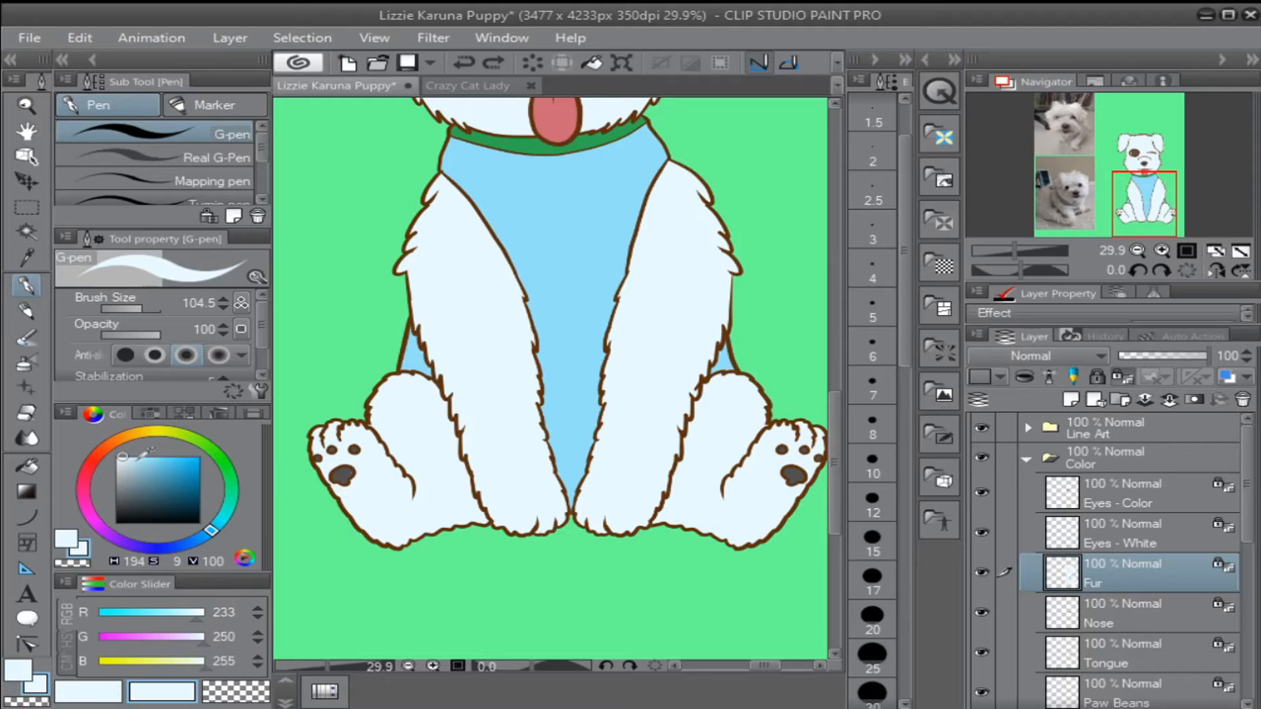
{"action": "left_click", "coordinate": [138, 458]}
{"action": "left_click", "coordinate": [138, 460]}
{"action": "left_click", "coordinate": [139, 459]}
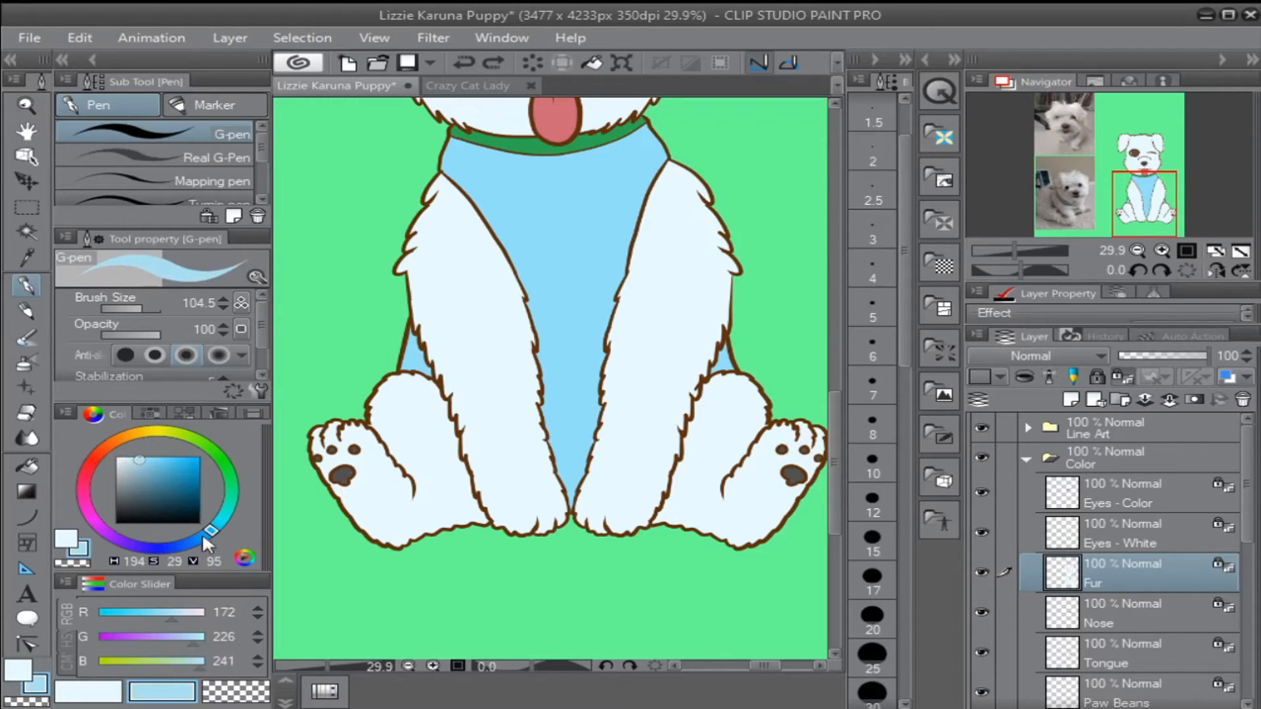
{"action": "left_click", "coordinate": [210, 529]}
{"action": "left_click", "coordinate": [208, 539]}
- Paint a light blue G-pen shadow down the outer edge and paw of the dog's right-hand front leg
{"action": "left_click_drag", "start_coordinate": [612, 510], "coordinate": [571, 539]}
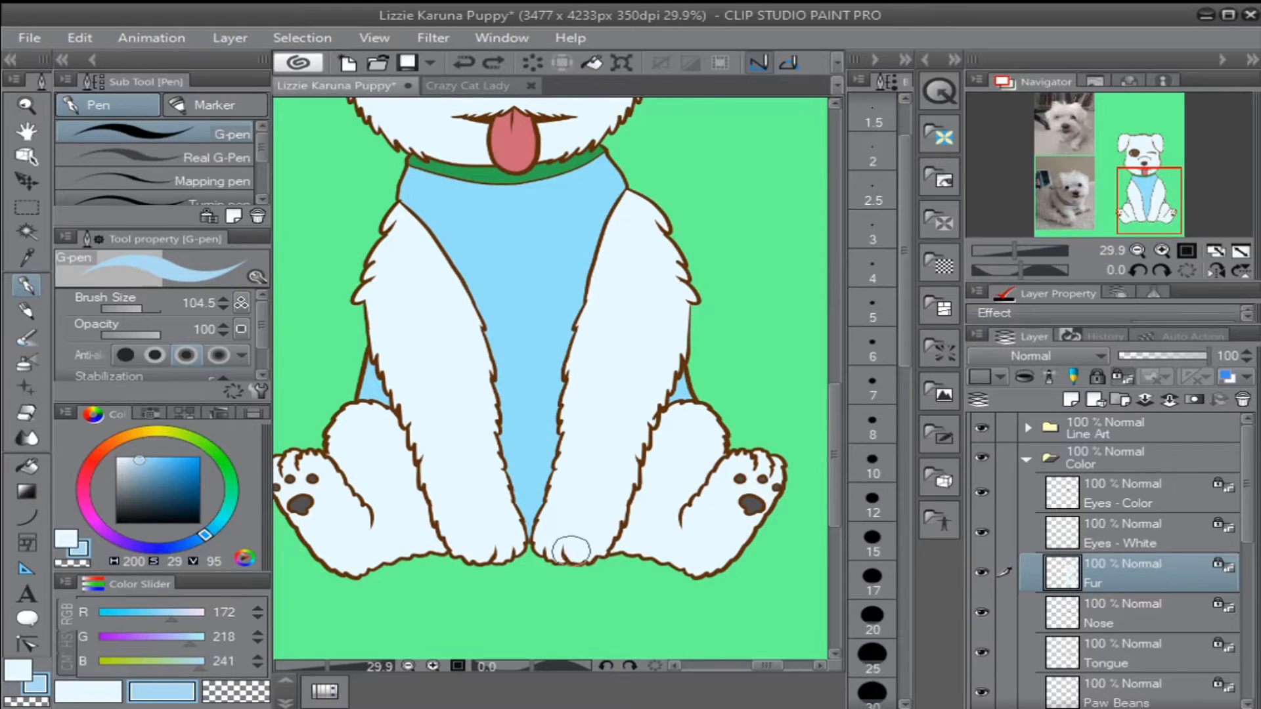
{"action": "scroll", "coordinate": [563, 529], "scroll_direction": "down", "scroll_amount": 2}
{"action": "mouse_move", "coordinate": [555, 527]}
{"action": "left_mouse_down"}
{"action": "mouse_move", "coordinate": [583, 581]}
{"action": "mouse_move", "coordinate": [620, 563]}
{"action": "mouse_move", "coordinate": [695, 367]}
{"action": "mouse_move", "coordinate": [644, 302]}
{"action": "left_mouse_up"}
{"action": "left_click_drag", "start_coordinate": [565, 421], "coordinate": [608, 447]}
{"action": "left_click_drag", "start_coordinate": [520, 350], "coordinate": [485, 308]}
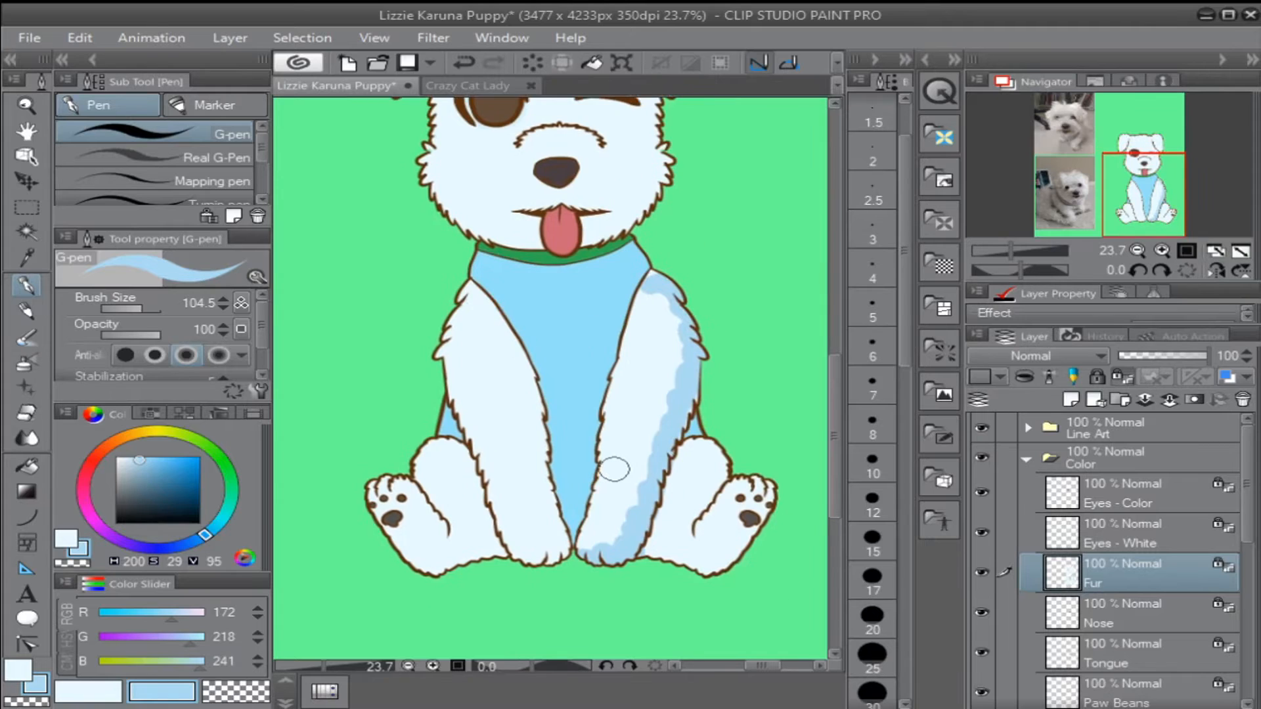
- Smooth the shadow on the right-hand front leg into the fur with the Blend tool at size 92.2
{"action": "key", "text": "j"}
{"action": "mouse_move", "coordinate": [585, 543]}
{"action": "left_mouse_down"}
{"action": "mouse_move", "coordinate": [563, 527]}
{"action": "mouse_move", "coordinate": [532, 548]}
{"action": "mouse_move", "coordinate": [571, 525]}
{"action": "mouse_move", "coordinate": [566, 537]}
{"action": "mouse_move", "coordinate": [588, 542]}
{"action": "mouse_move", "coordinate": [604, 519]}
{"action": "mouse_move", "coordinate": [651, 350]}
{"action": "mouse_move", "coordinate": [633, 290]}
{"action": "mouse_move", "coordinate": [619, 289]}
{"action": "left_mouse_up"}
{"action": "mouse_move", "coordinate": [536, 493]}
{"action": "left_mouse_down"}
{"action": "mouse_move", "coordinate": [524, 470]}
{"action": "mouse_move", "coordinate": [563, 450]}
{"action": "mouse_move", "coordinate": [546, 399]}
{"action": "mouse_move", "coordinate": [578, 484]}
{"action": "left_mouse_up"}
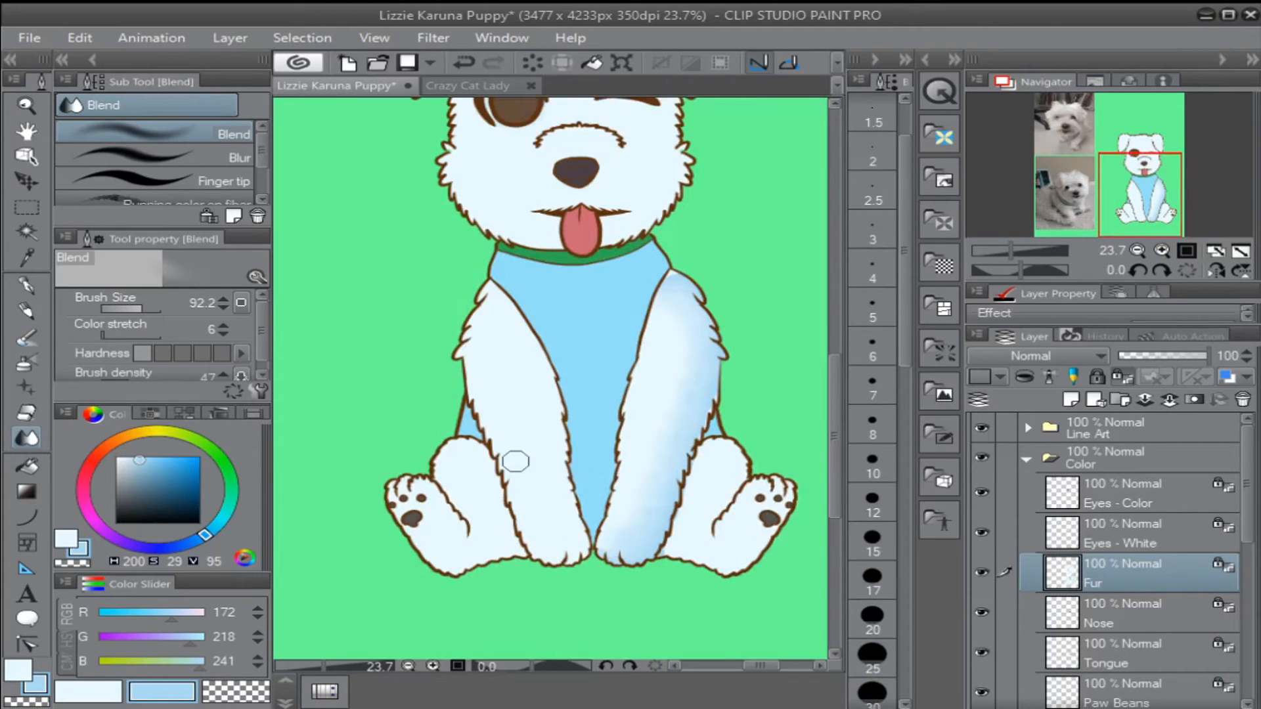
- Shade the inner edge and paw of the left-hand front leg with the Soft airbrush at size 131.1
{"action": "key", "text": "b"}
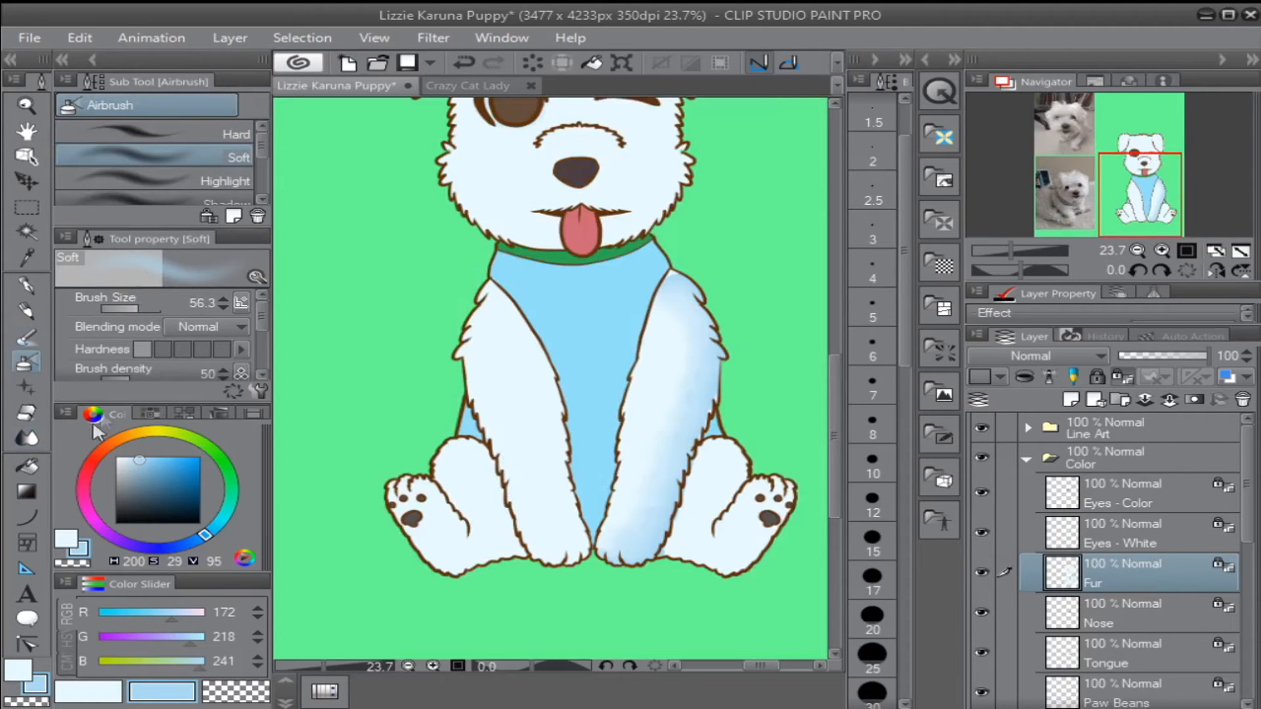
{"action": "left_click_drag", "start_coordinate": [533, 485], "coordinate": [562, 495]}
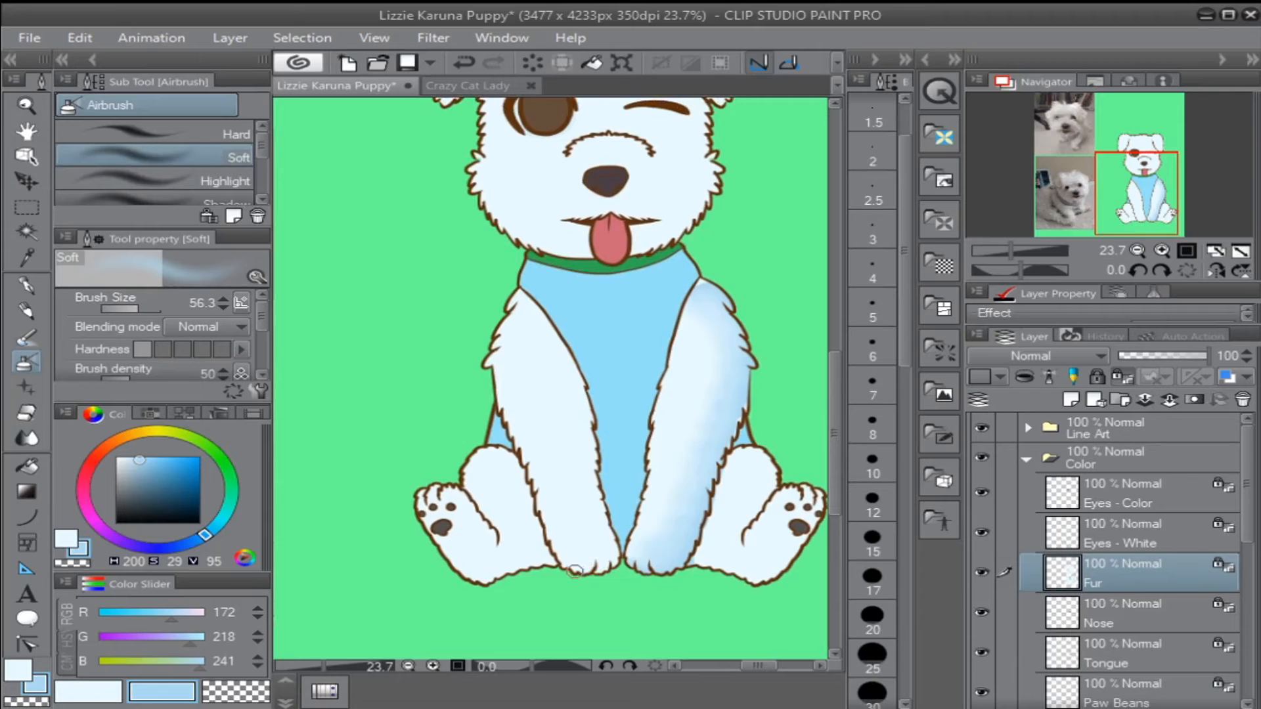
{"action": "key", "text": "p"}
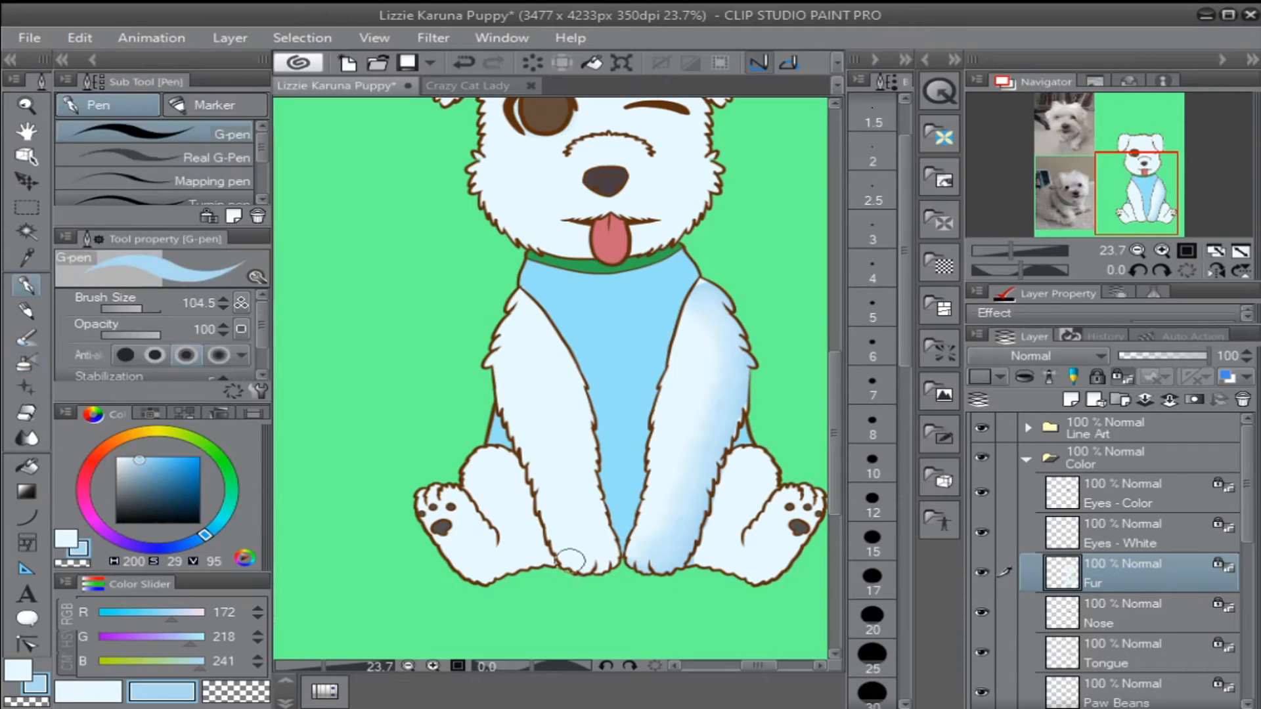
{"action": "key", "text": "b"}
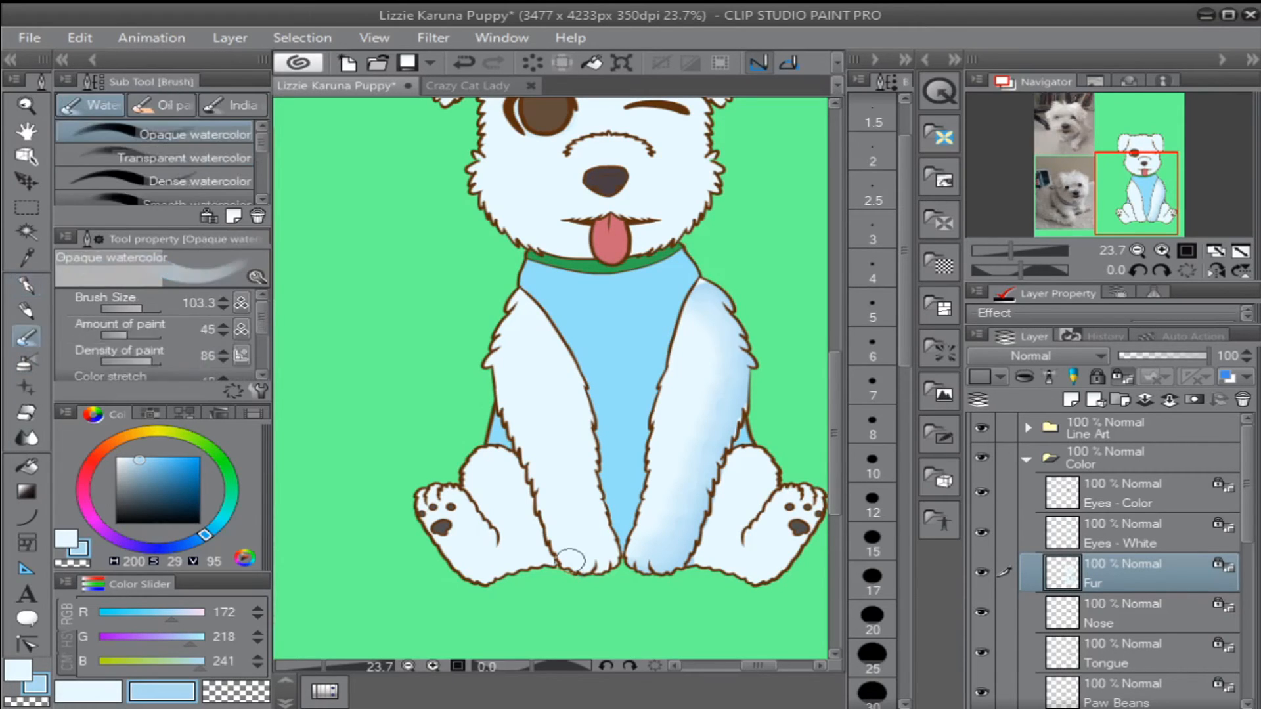
{"action": "key", "text": "b"}
{"action": "mouse_move", "coordinate": [586, 502]}
{"action": "left_mouse_down"}
{"action": "mouse_move", "coordinate": [563, 499]}
{"action": "mouse_move", "coordinate": [599, 505]}
{"action": "mouse_move", "coordinate": [617, 466]}
{"action": "mouse_move", "coordinate": [611, 486]}
{"action": "left_mouse_up"}
{"action": "mouse_move", "coordinate": [595, 549]}
{"action": "left_mouse_down"}
{"action": "mouse_move", "coordinate": [627, 567]}
{"action": "mouse_move", "coordinate": [636, 542]}
{"action": "mouse_move", "coordinate": [598, 390]}
{"action": "mouse_move", "coordinate": [543, 297]}
{"action": "left_mouse_up"}
{"action": "mouse_move", "coordinate": [549, 374]}
{"action": "left_mouse_down"}
{"action": "mouse_move", "coordinate": [524, 337]}
{"action": "mouse_move", "coordinate": [512, 276]}
{"action": "mouse_move", "coordinate": [555, 301]}
{"action": "left_mouse_up"}
{"action": "mouse_move", "coordinate": [577, 464]}
{"action": "left_mouse_down"}
{"action": "mouse_move", "coordinate": [572, 431]}
{"action": "mouse_move", "coordinate": [525, 430]}
{"action": "mouse_move", "coordinate": [558, 434]}
{"action": "left_mouse_up"}
{"action": "mouse_move", "coordinate": [509, 469]}
{"action": "left_mouse_down"}
{"action": "mouse_move", "coordinate": [532, 462]}
{"action": "mouse_move", "coordinate": [532, 509]}
{"action": "mouse_move", "coordinate": [458, 519]}
{"action": "left_mouse_up"}
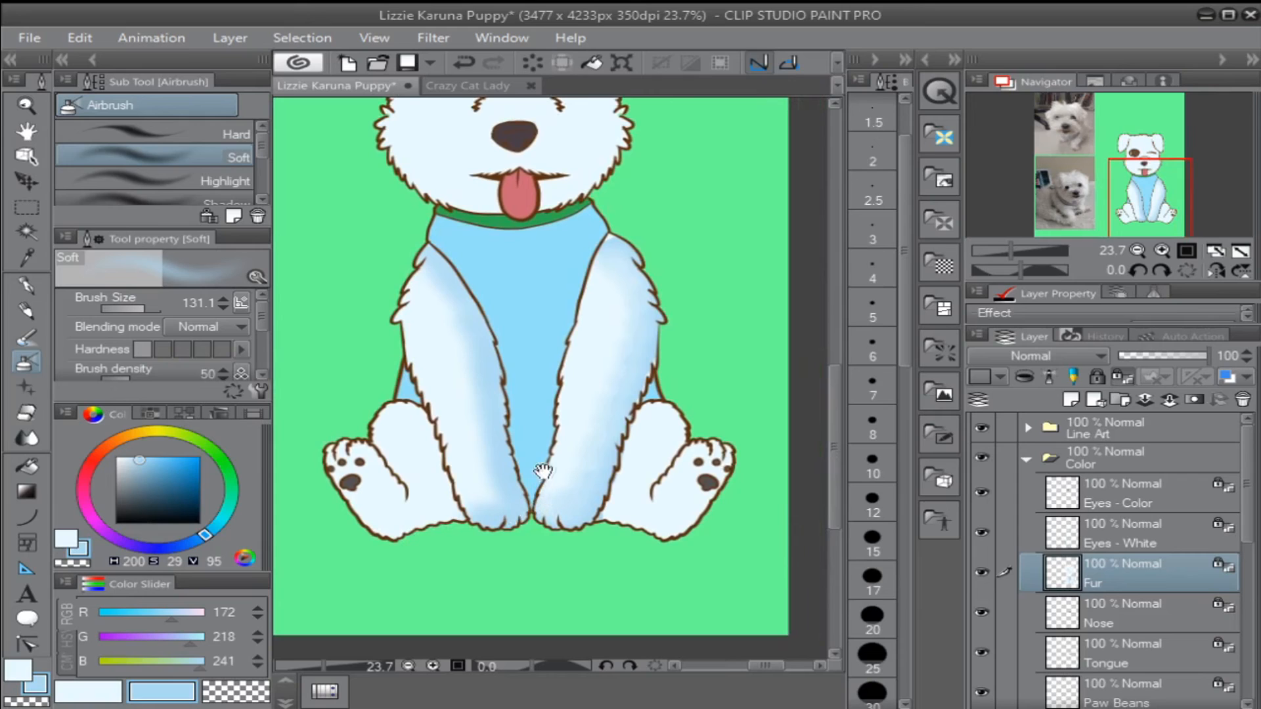
{"action": "left_click_drag", "start_coordinate": [583, 482], "coordinate": [549, 471]}
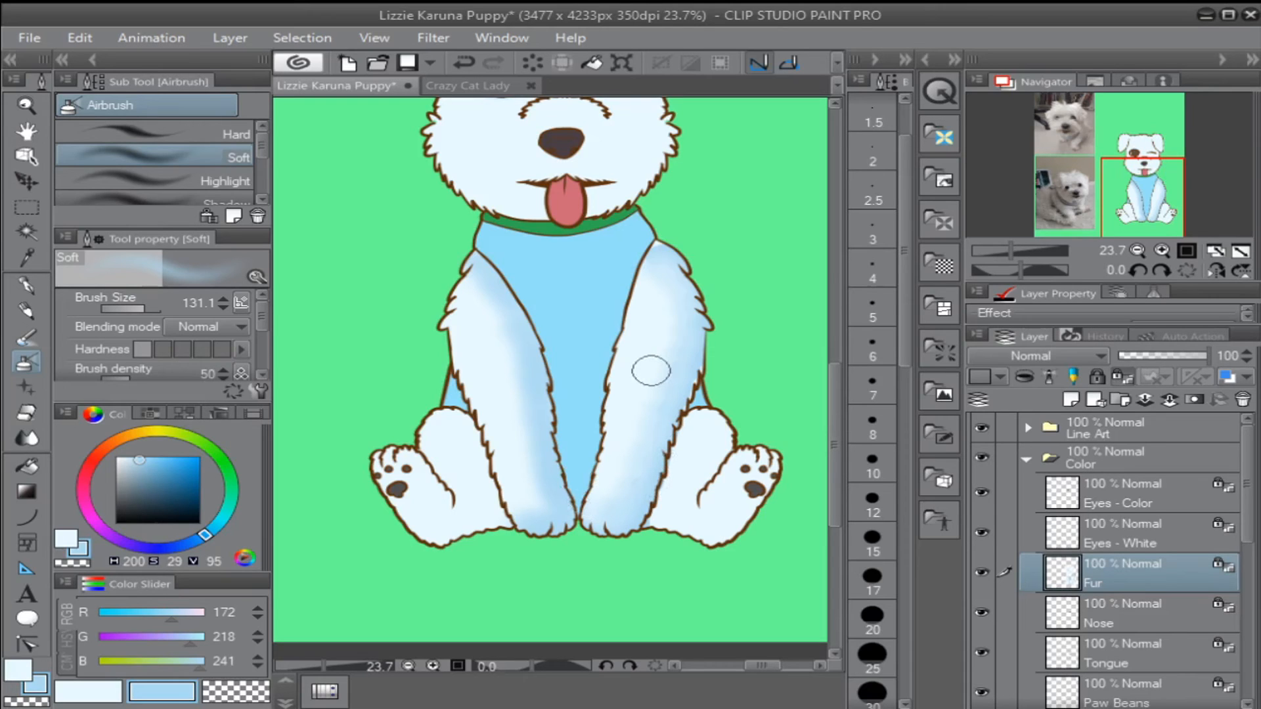
- Soften the front-leg shading with the Blend tool
{"action": "key", "text": "j"}
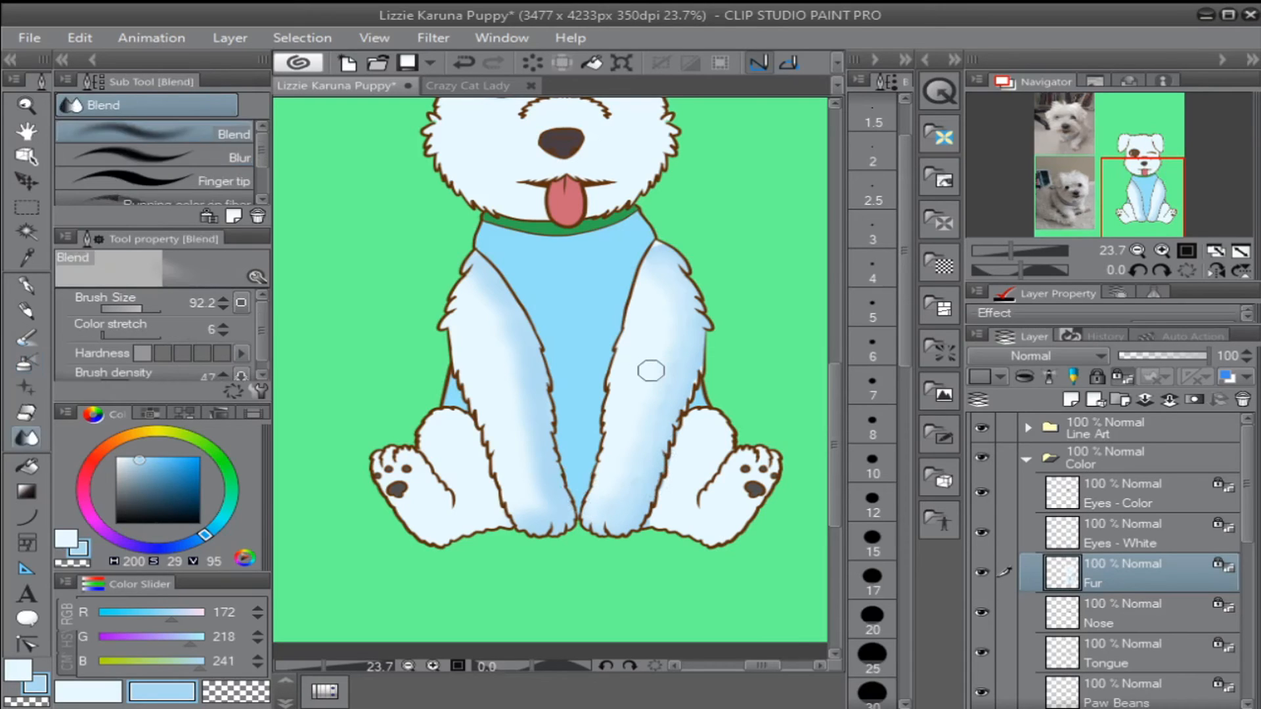
{"action": "left_click_drag", "start_coordinate": [556, 486], "coordinate": [563, 481]}
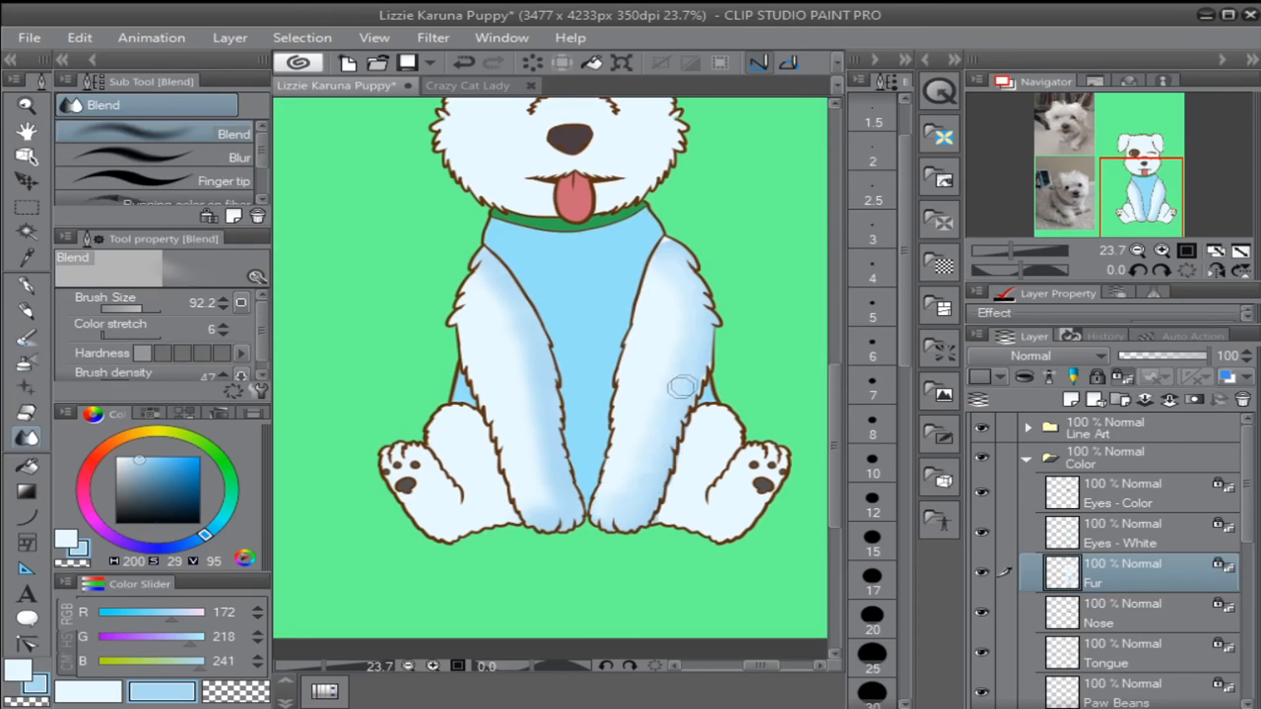
{"action": "left_click_drag", "start_coordinate": [663, 441], "coordinate": [670, 425]}
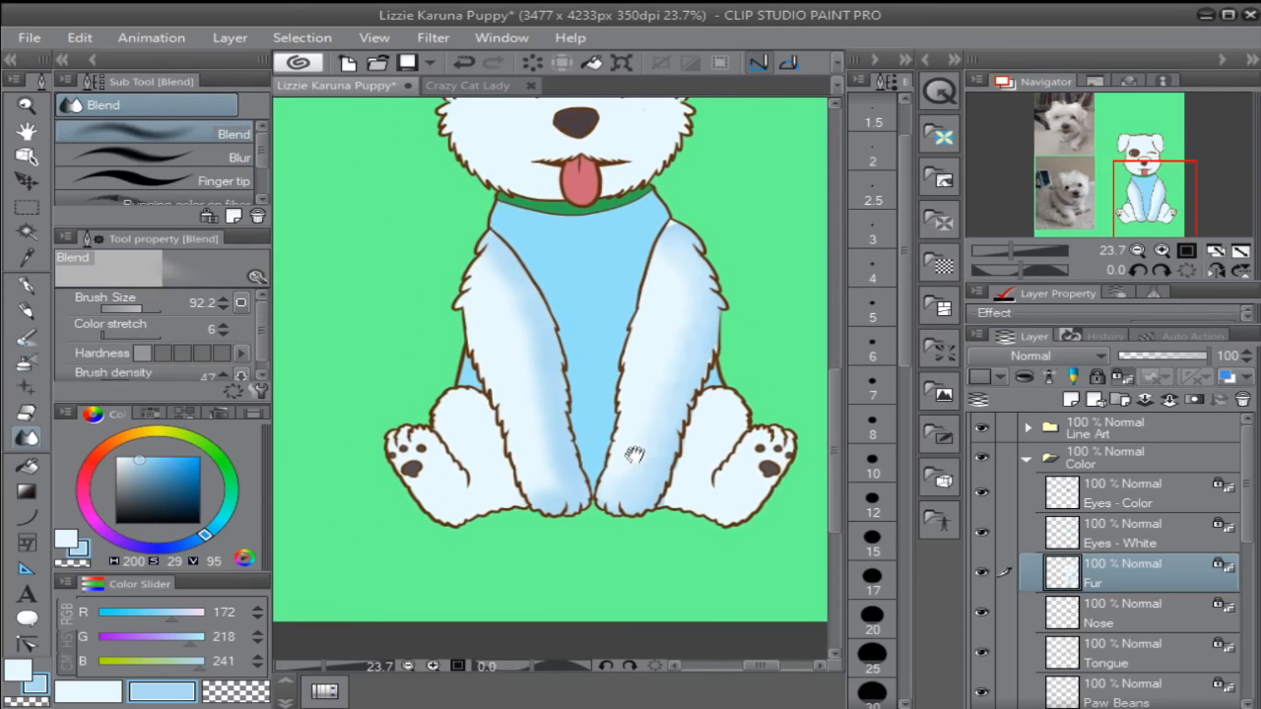
- Paint light blue G-pen shadows on the dog's right-hand hind leg and foot, and fit the whole canvas in view
{"action": "key", "text": "b"}
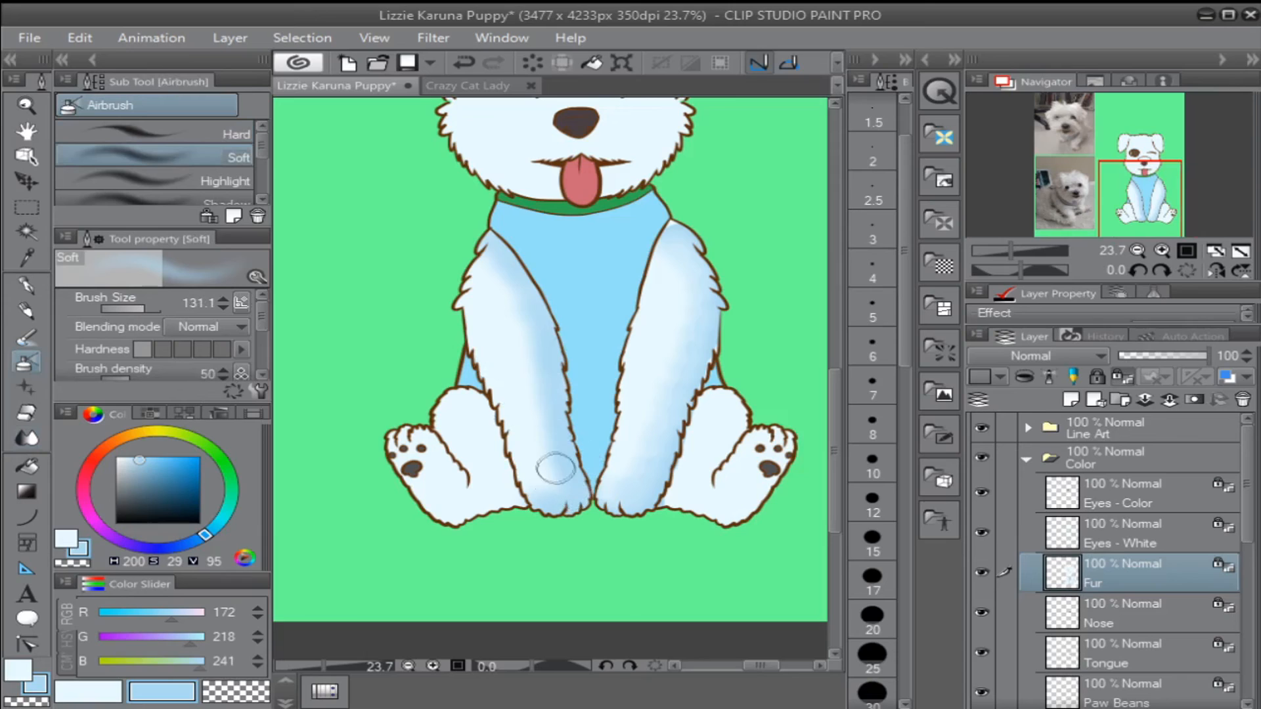
{"action": "left_click_drag", "start_coordinate": [650, 485], "coordinate": [561, 445]}
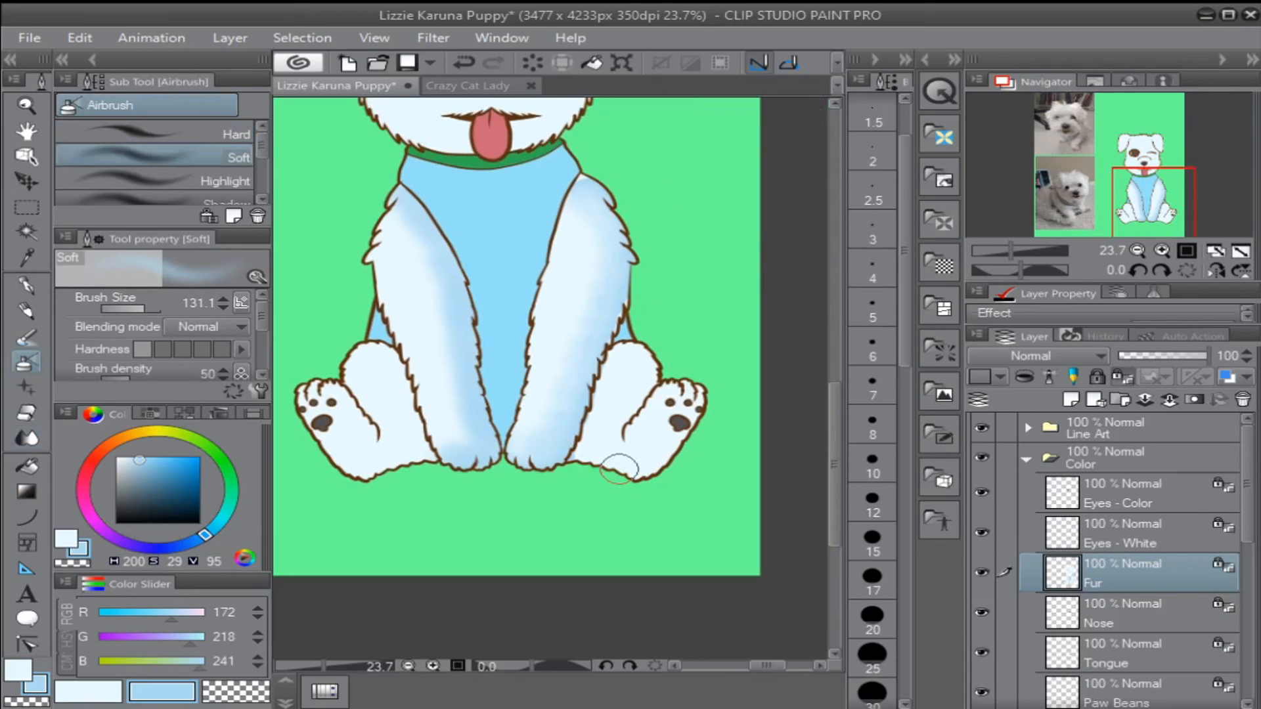
{"action": "key", "text": "p"}
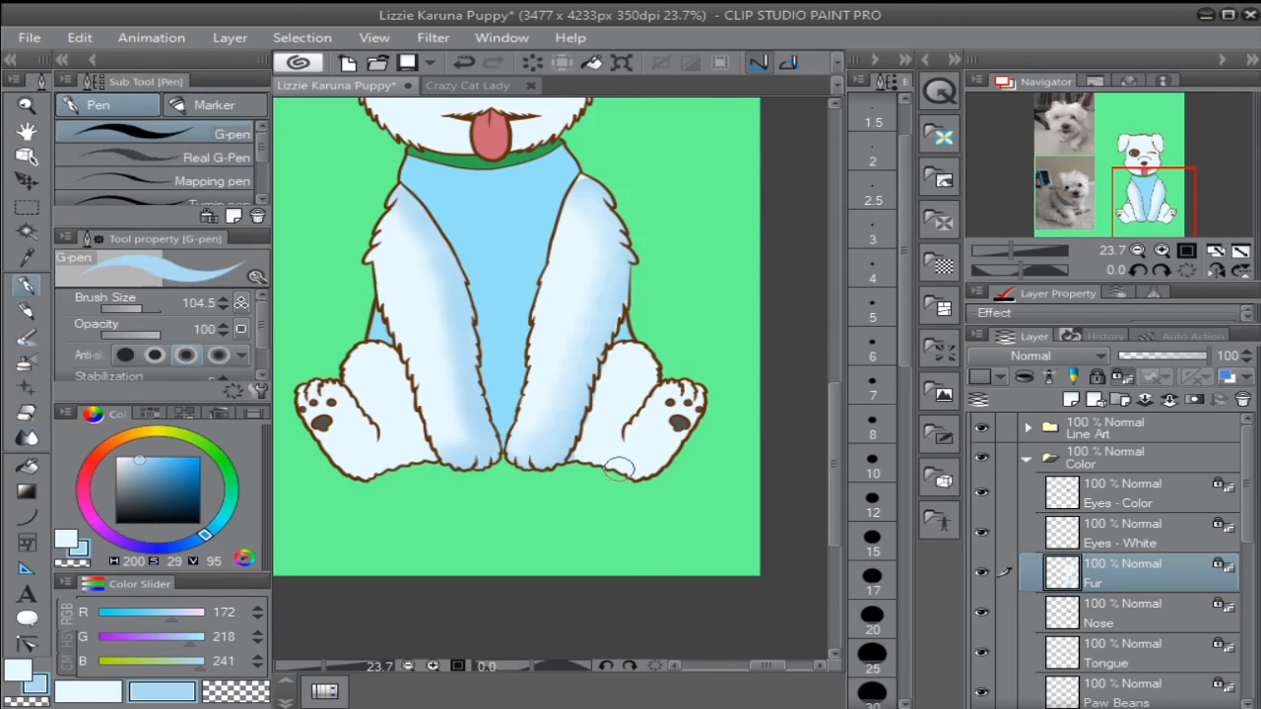
{"action": "mouse_move", "coordinate": [617, 437]}
{"action": "left_mouse_down"}
{"action": "mouse_move", "coordinate": [646, 444]}
{"action": "mouse_move", "coordinate": [675, 384]}
{"action": "mouse_move", "coordinate": [671, 355]}
{"action": "mouse_move", "coordinate": [646, 348]}
{"action": "left_mouse_up"}
{"action": "mouse_move", "coordinate": [656, 430]}
{"action": "left_mouse_down"}
{"action": "mouse_move", "coordinate": [636, 388]}
{"action": "mouse_move", "coordinate": [666, 436]}
{"action": "left_mouse_up"}
{"action": "left_click_drag", "start_coordinate": [665, 390], "coordinate": [662, 426]}
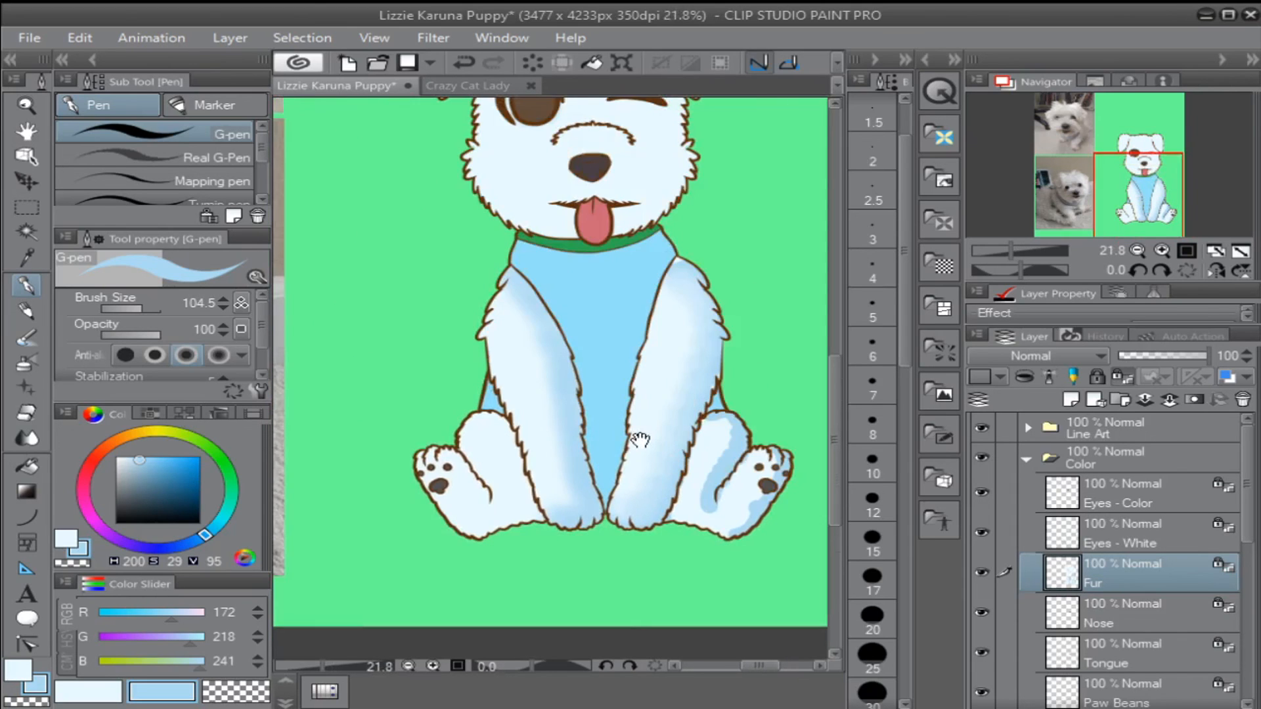
{"action": "left_click_drag", "start_coordinate": [671, 424], "coordinate": [629, 377]}
{"action": "key", "text": "ctrl+0"}
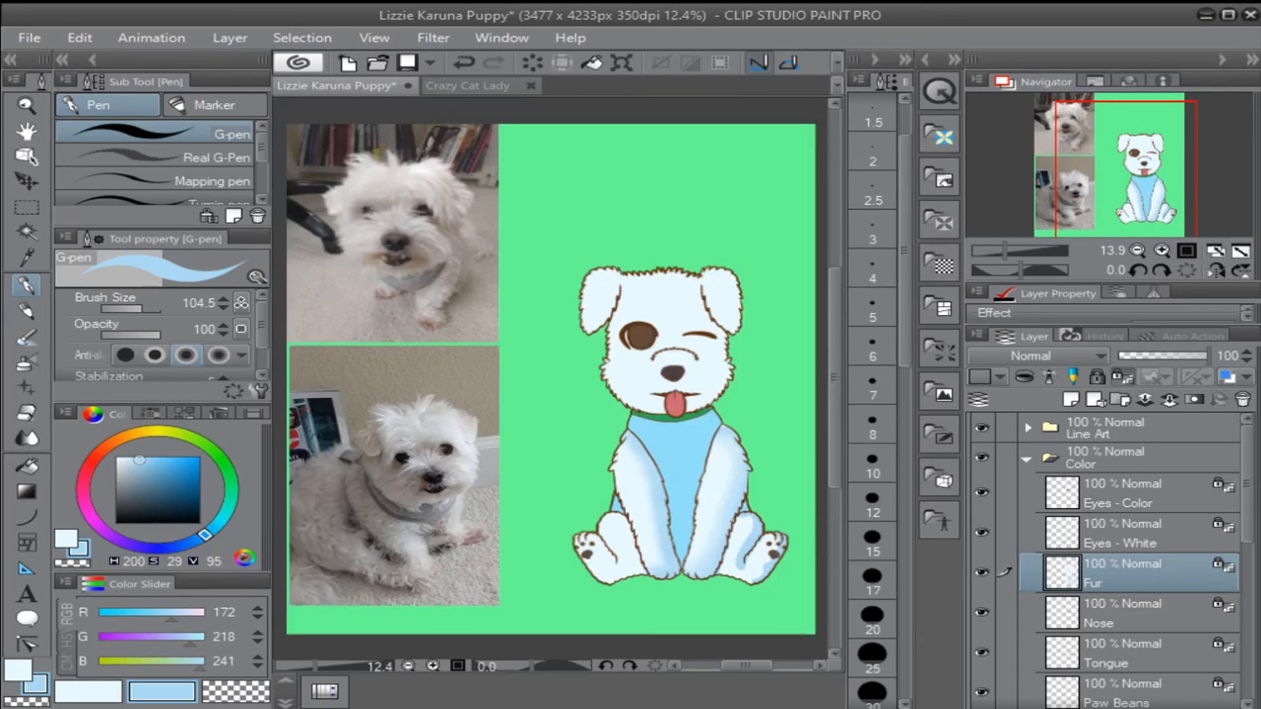